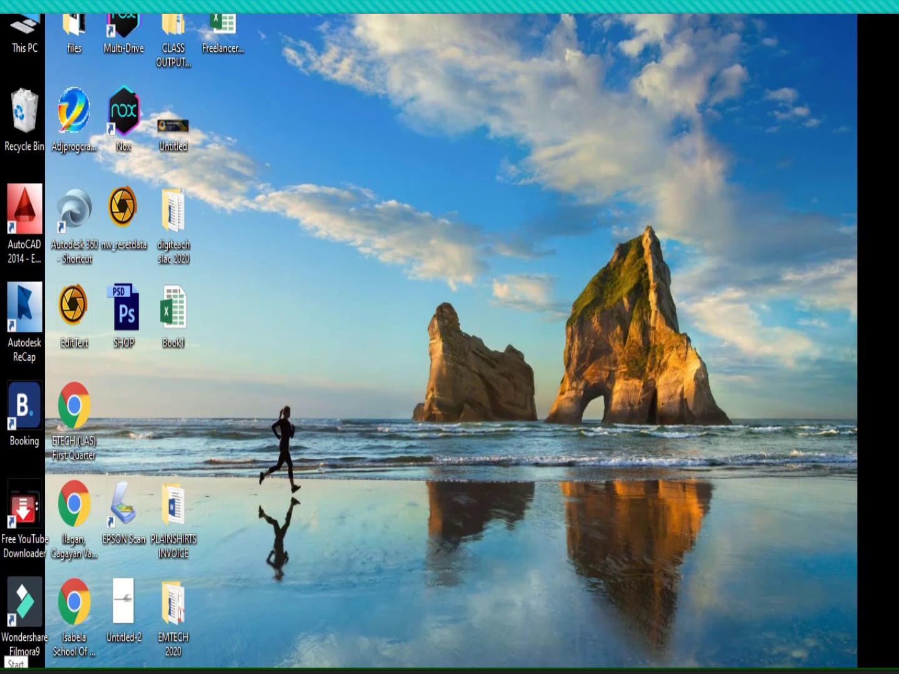
Launch Word 2016 from the Start menu and create a blank document
click(12, 669)
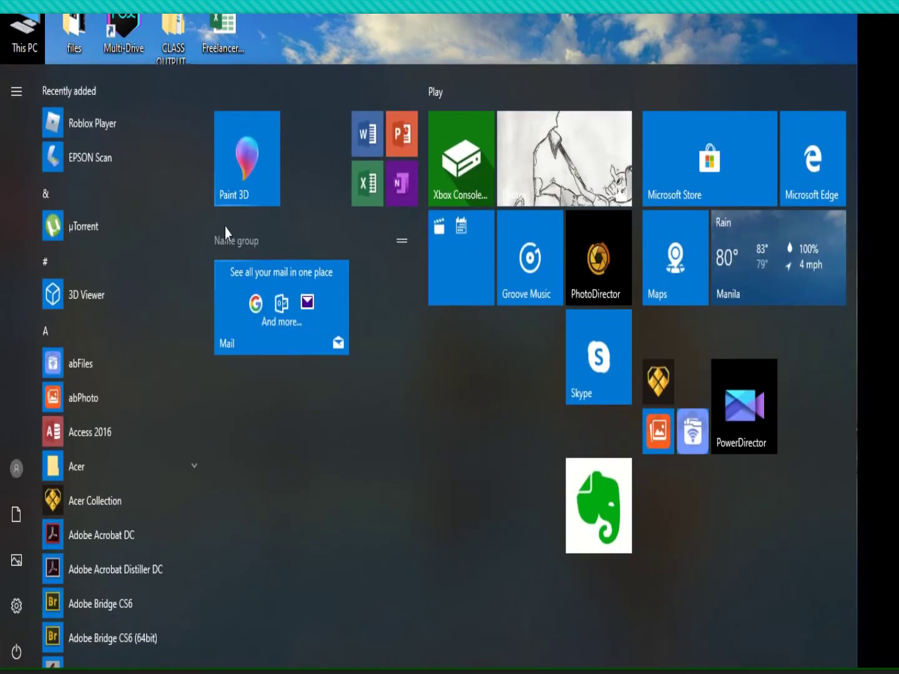
drag(209, 138, 211, 619)
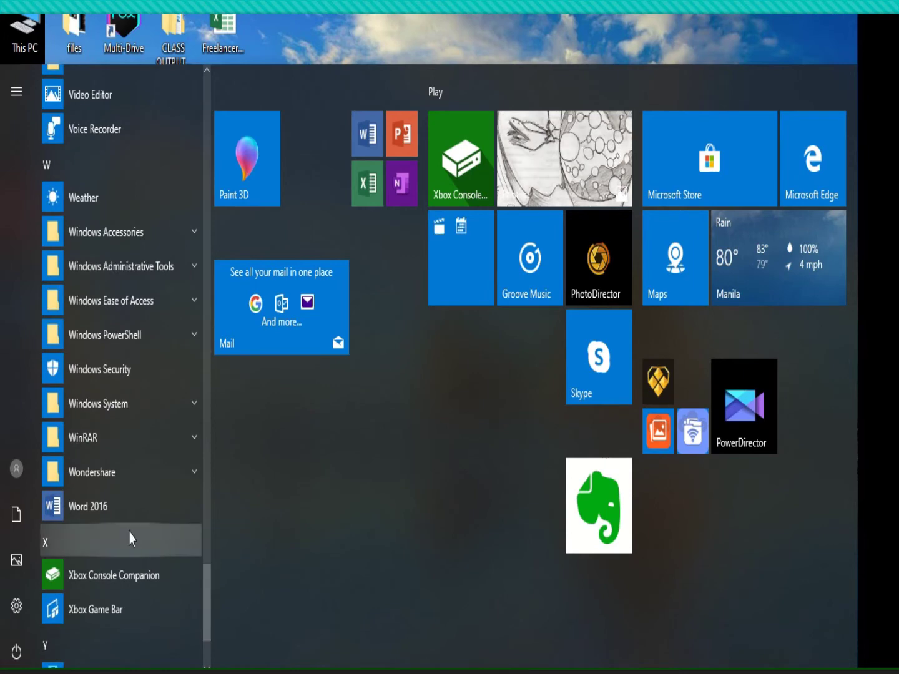
click(104, 513)
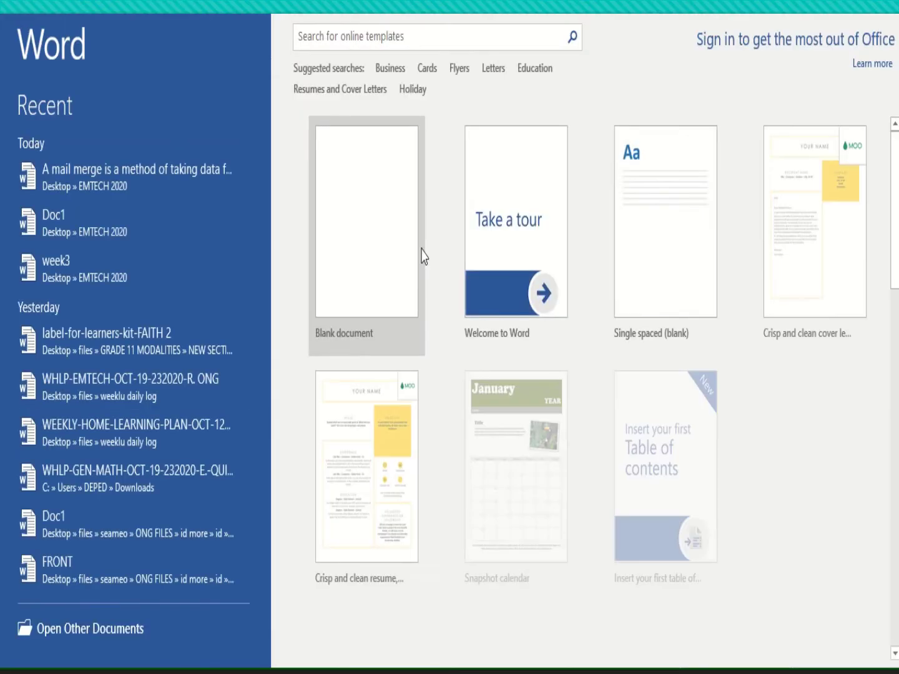
click(368, 192)
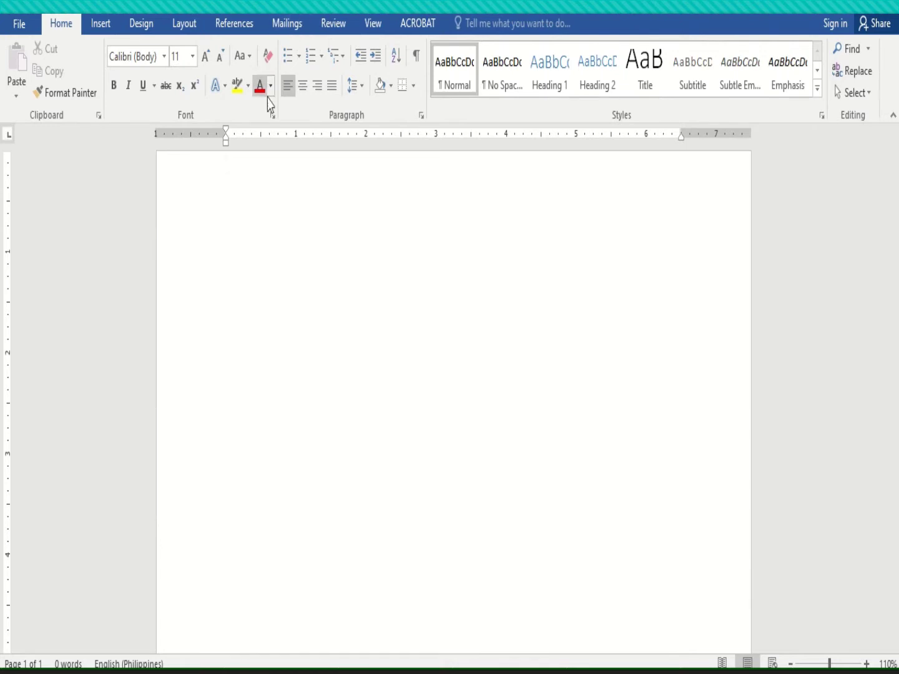
Add several empty lines at the top of the blank page
key(Return)
key(Return)
key(Return)
key(Return)
key(Return)
key(Return)
key(Return)
key(Return)
key(Return)
key(Return)
key(Return)
key(Return)
key(Return)
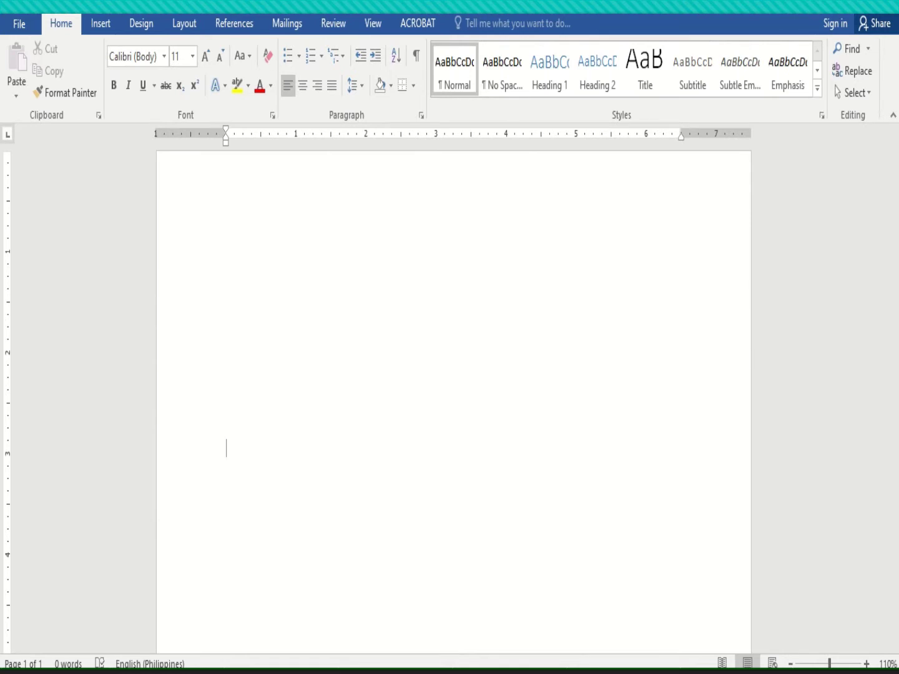
Type the greeting 'dear' and a sentence saying the new product is ready for evaluation
text(dear)
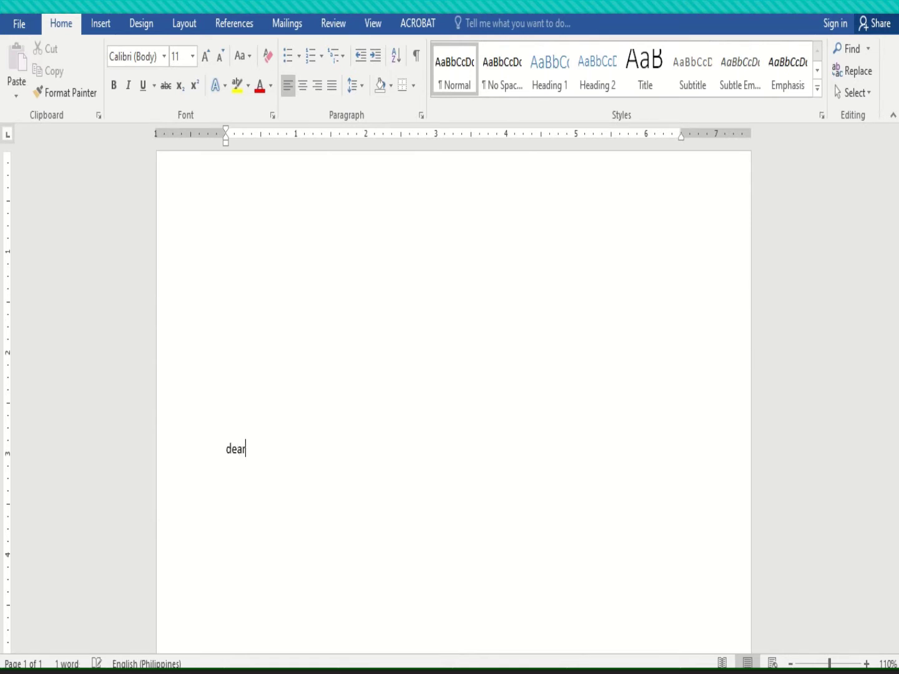
key(Return)
text(I)
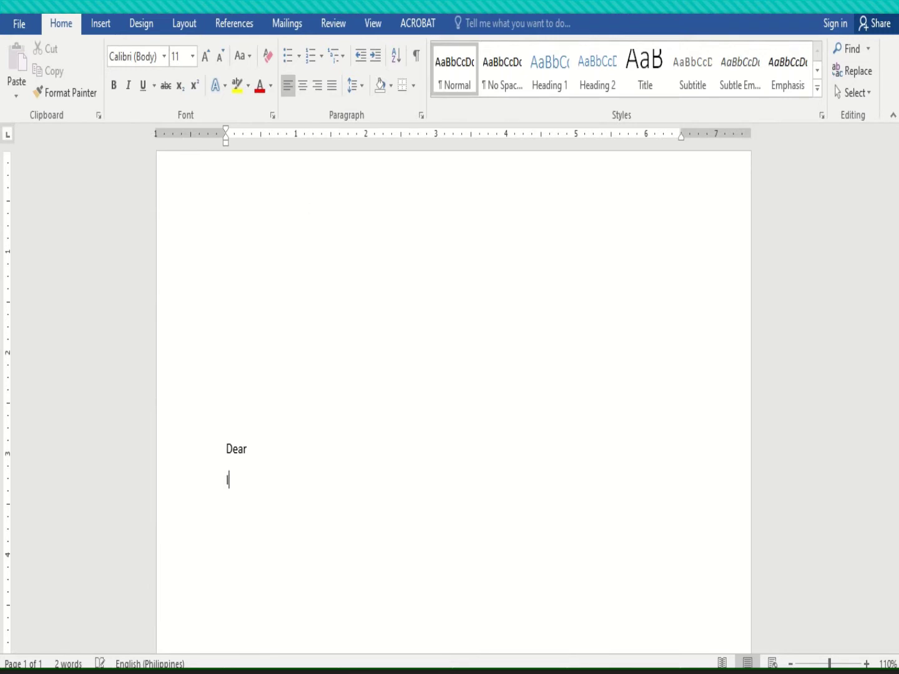
text(t our great pleasure)
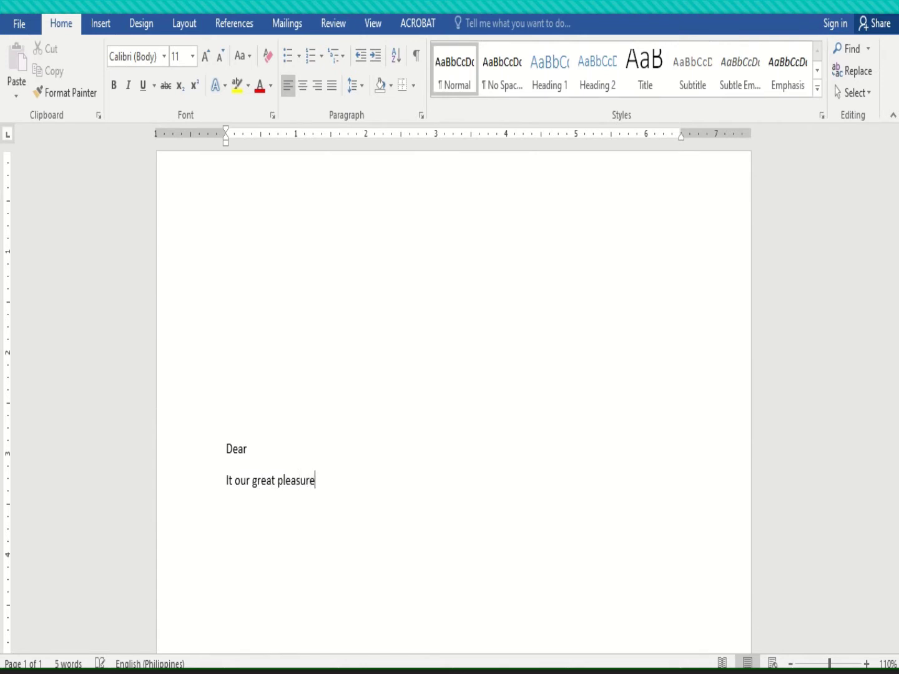
text( to inform you that )
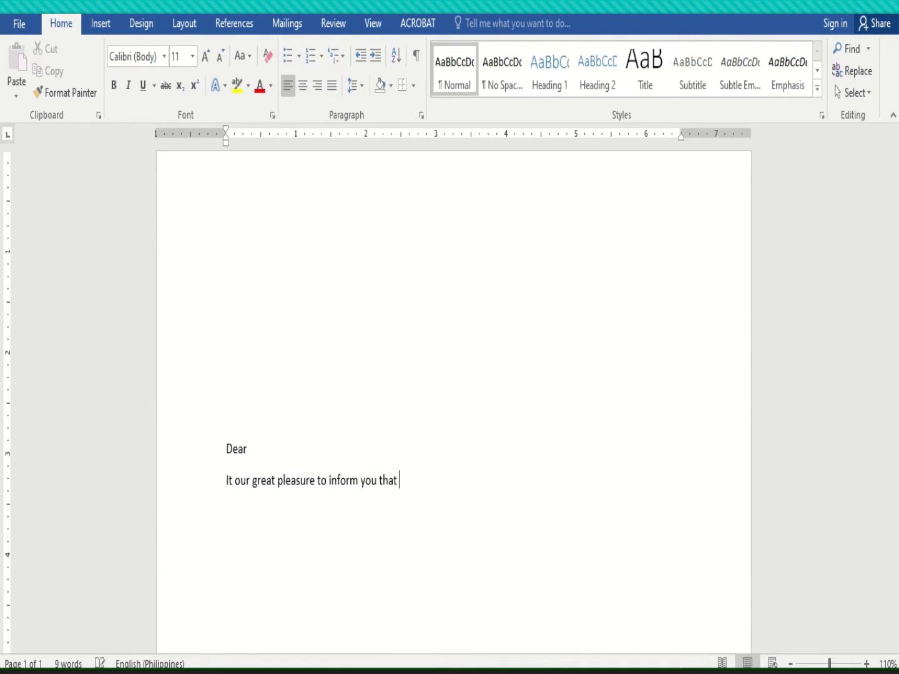
text(our new )
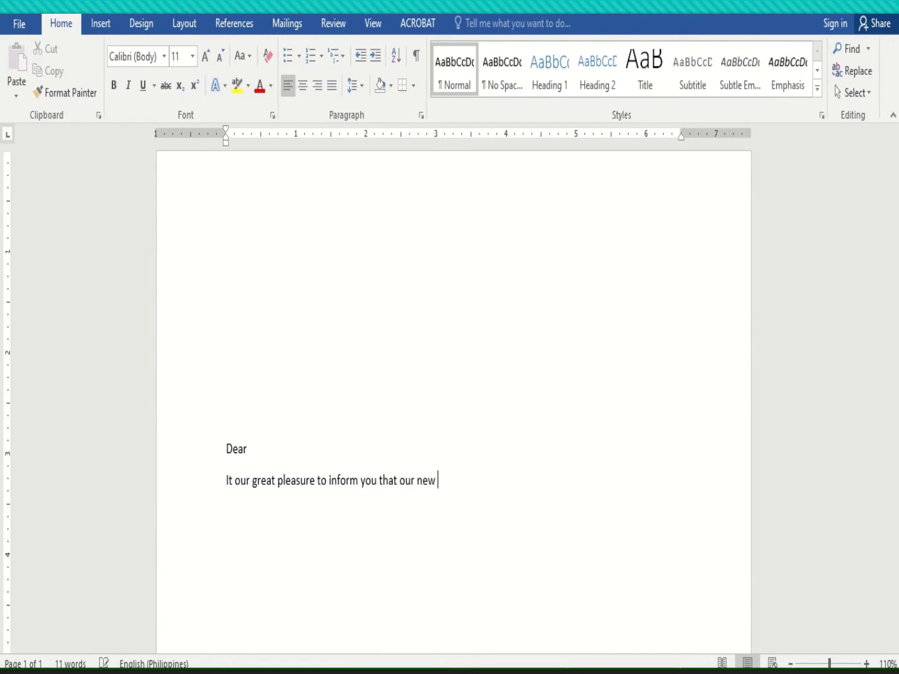
text(product is now re)
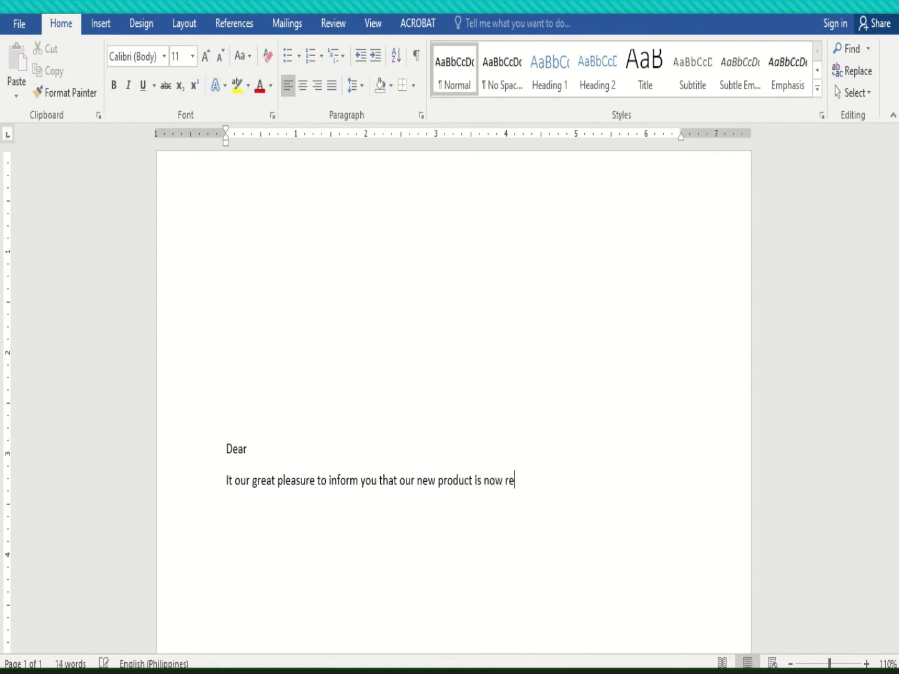
text(ady for your evaluation.)
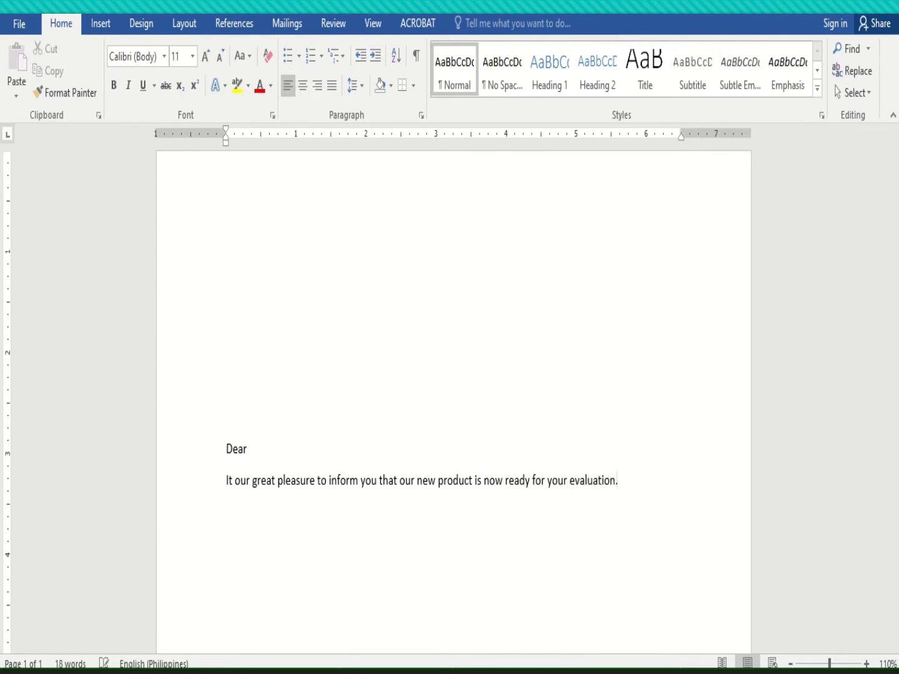
key(Return)
key(Return)
Write the 'We believe…' paragraph, replacing 'design' with 'invite you to attend'
text(We believe thay y)
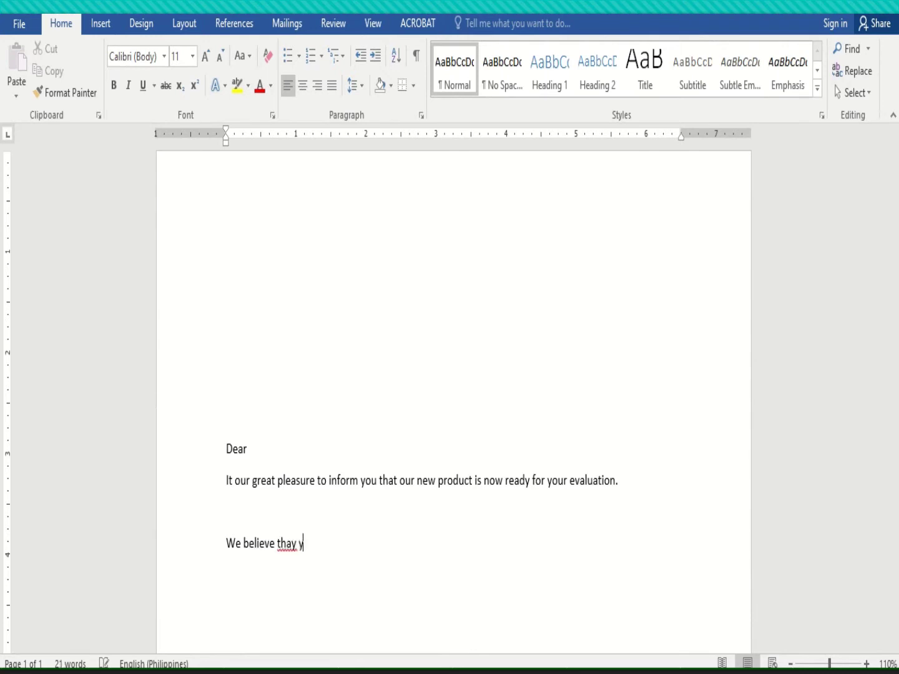
text(ou will be delightfully)
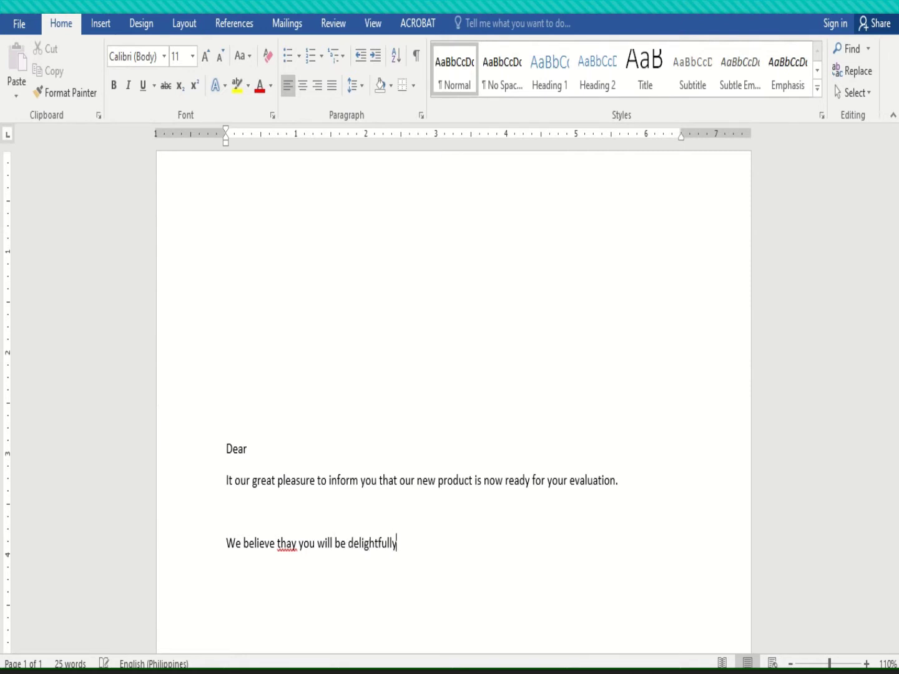
text( surprised to see some)
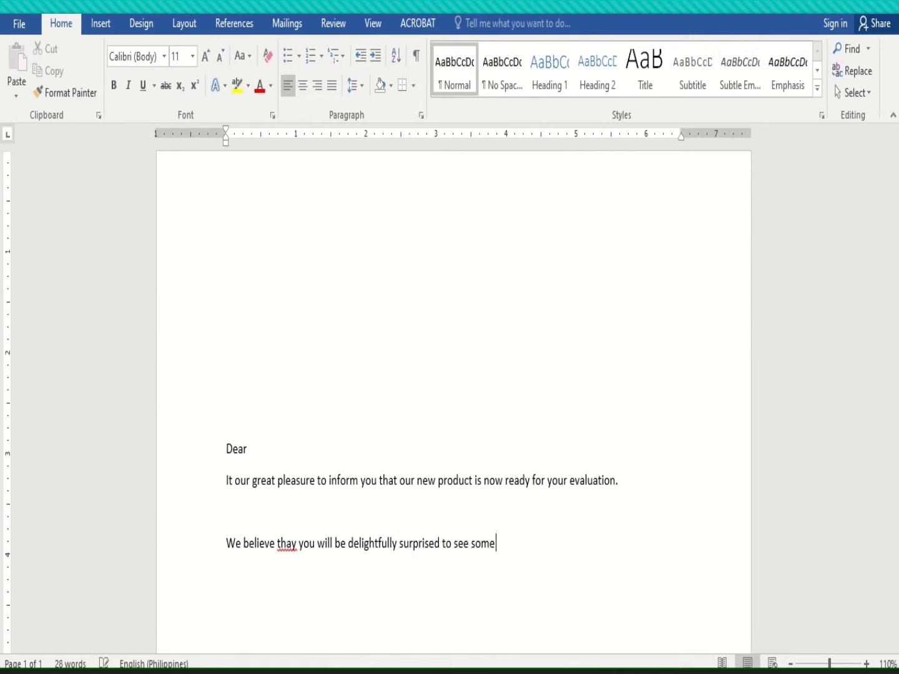
text( of our new products)
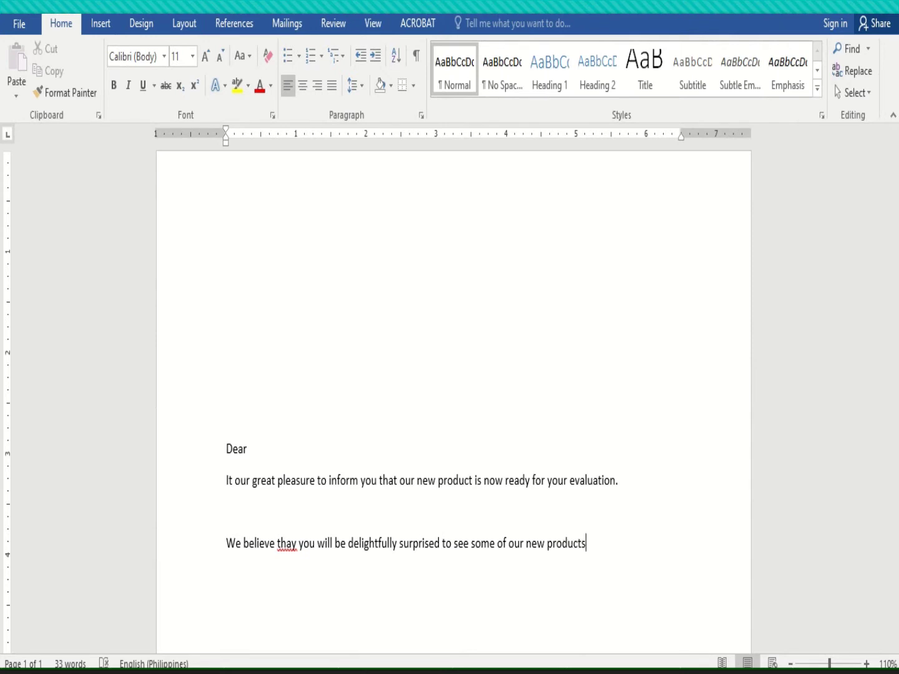
text( and )
text(design)
key(BackSpace)
key(BackSpace)
key(BackSpace)
key(BackSpace)
key(BackSpace)
key(BackSpace)
key(BackSpace)
text(invite you to attend)
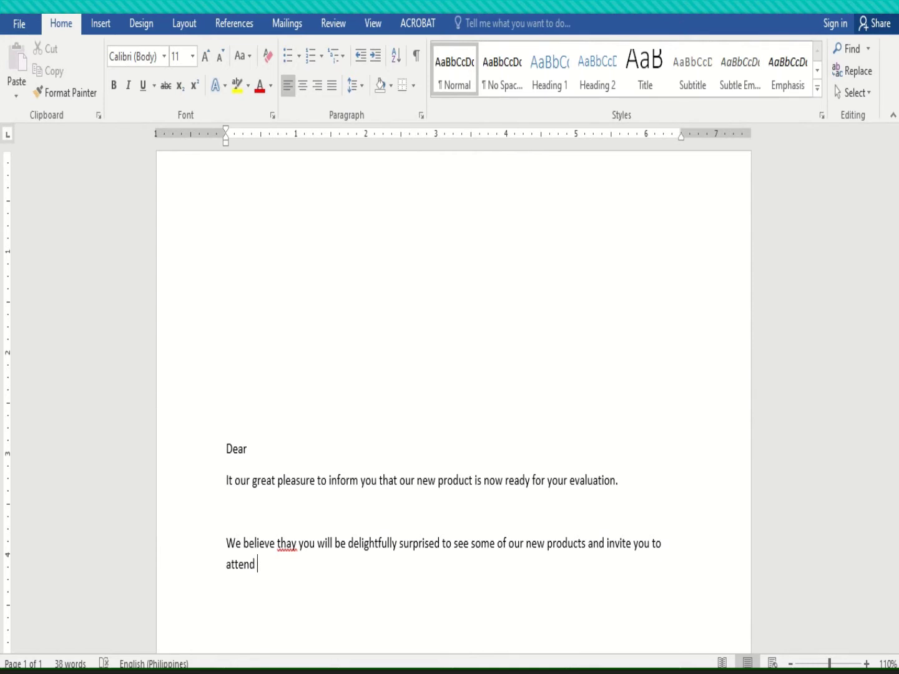
Change the invitation to visiting the display room and offer a demonstration at your convenience
key(BackSpace)
key(BackSpace)
key(BackSpace)
key(BackSpace)
key(BackSpace)
key(BackSpace)
key(BackSpace)
text(visit )
text(out di)
text(splay )
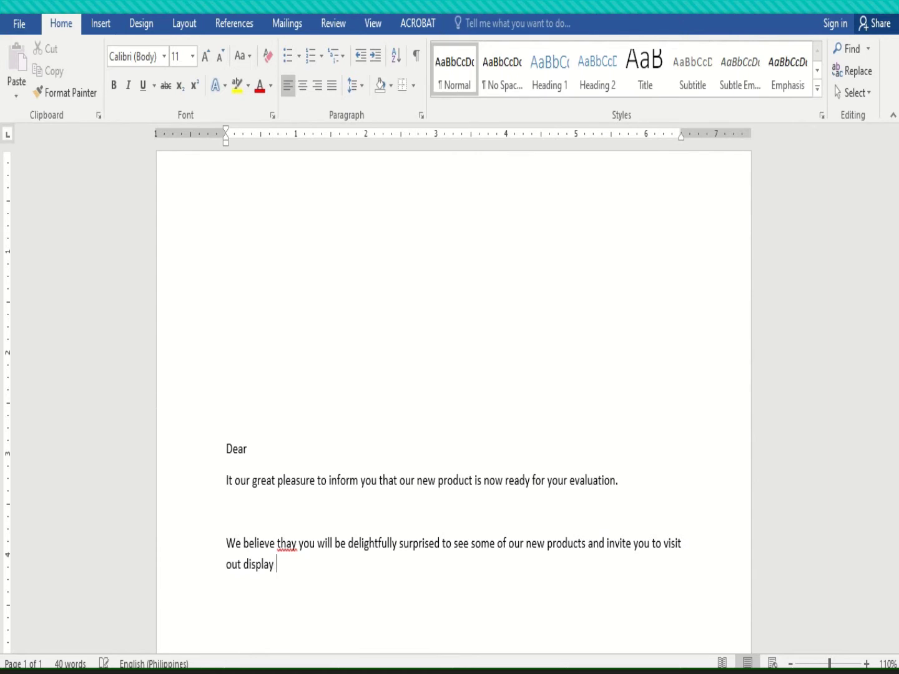
text(room)
key(BackSpace)
text(. We will be happy)
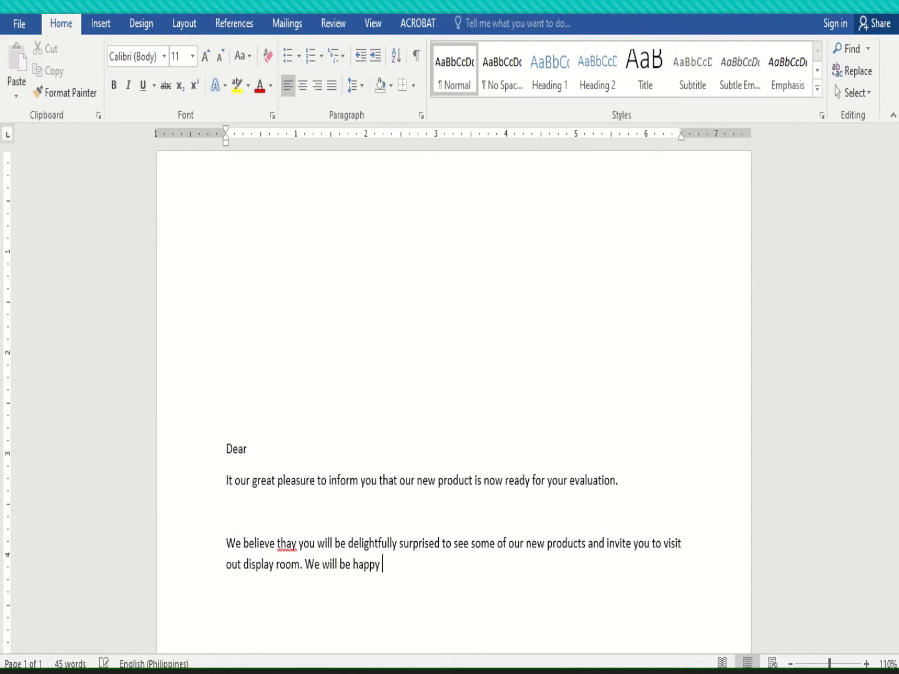
text( to arrange a demonstrat)
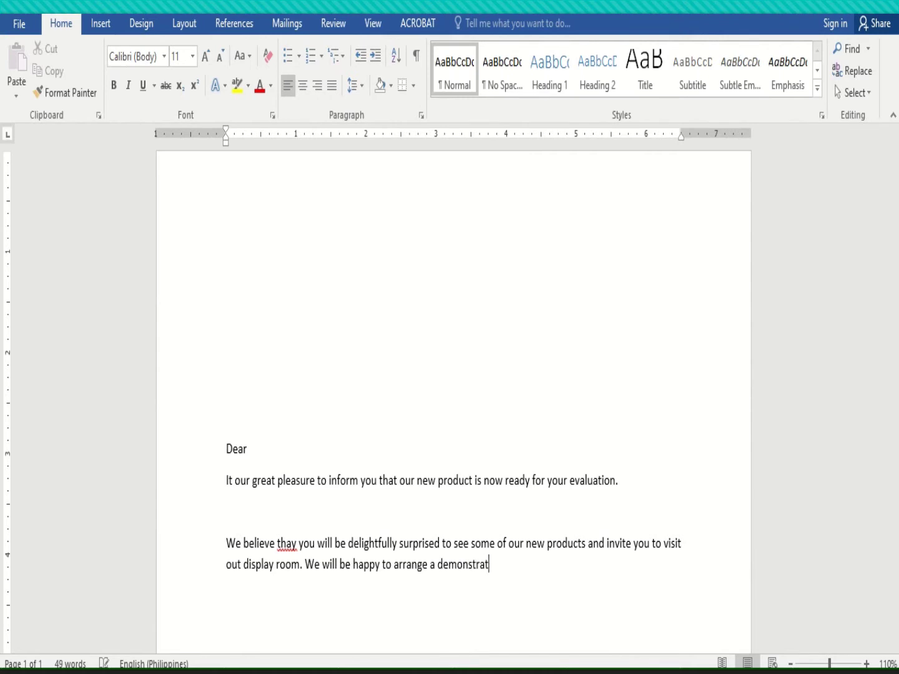
text(ion for you)
text(t your)
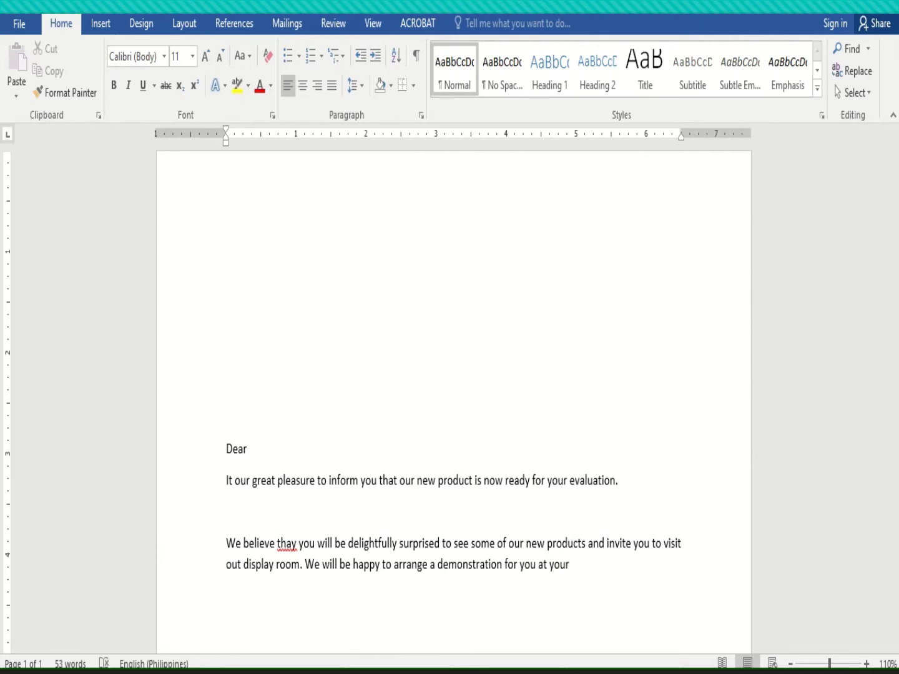
key(BackSpace)
key(BackSpace)
key(BackSpace)
key(BackSpace)
key(BackSpace)
text(your convi)
text(nience.)
Start a new paragraph reading 'We will look forward for seeing you soon.'
key(Return)
text(We will look)
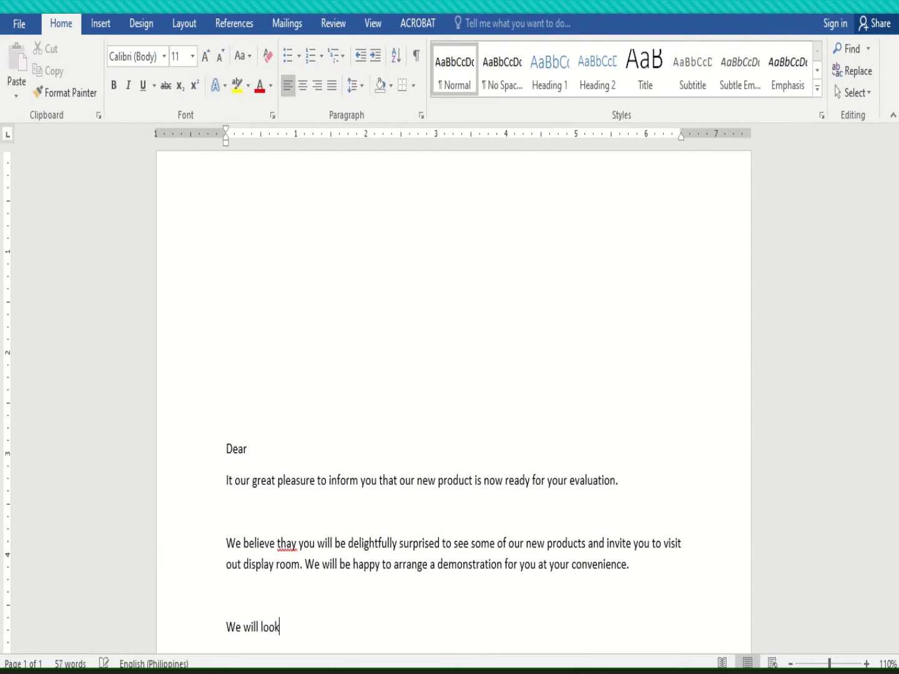
text( forwar)
text(d to)
key(BackSpace)
key(BackSpace)
key(BackSpace)
key(BackSpace)
text(for seeing )
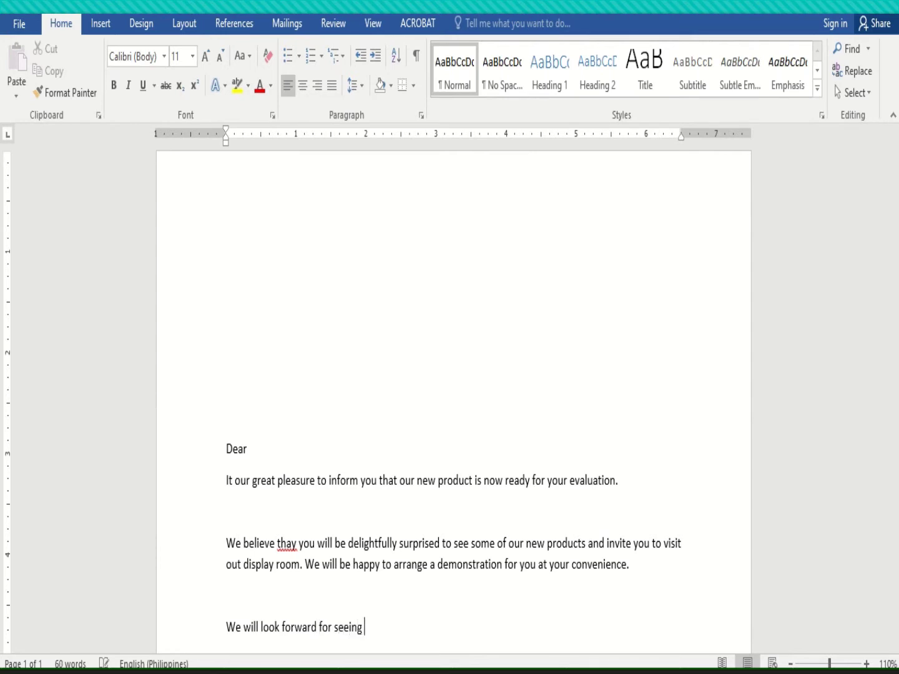
text(you soon.)
Add a blank line and the sign-off 'Sincerely,' below the closing sentence
key(Return)
key(Return)
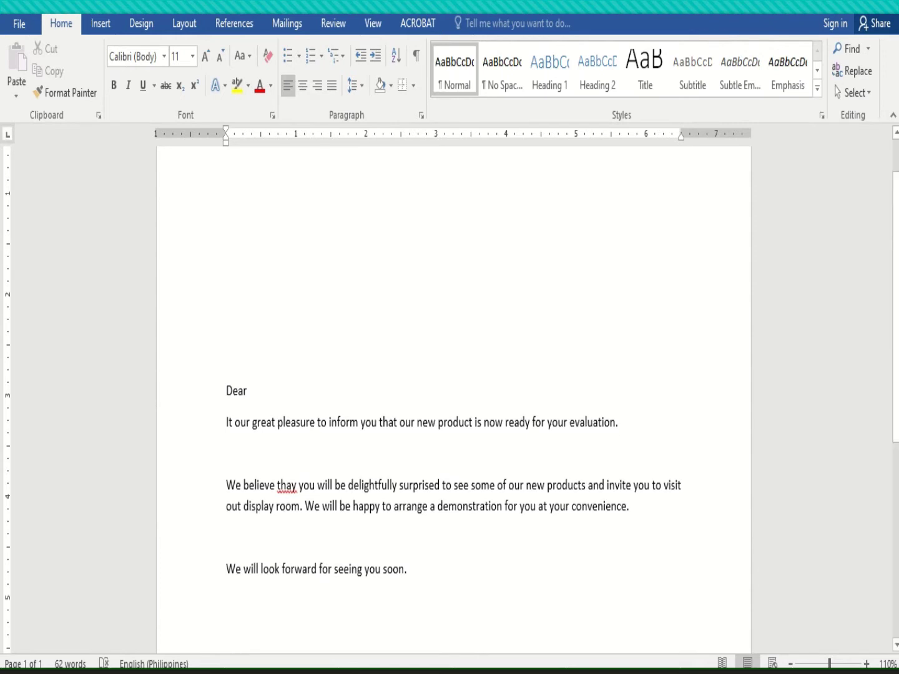
text(Si)
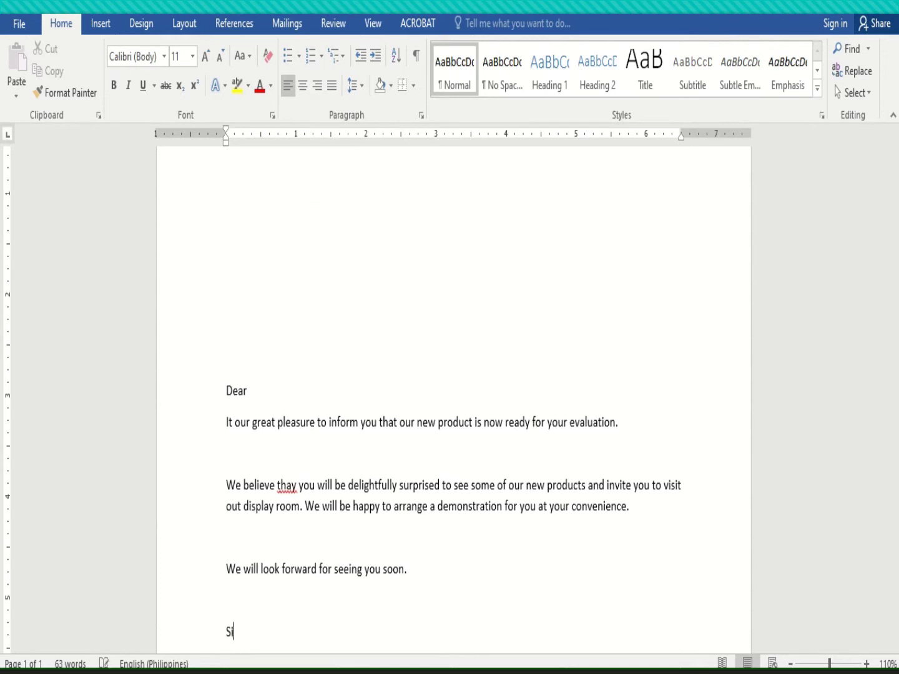
text(ncerely,)
key(Return)
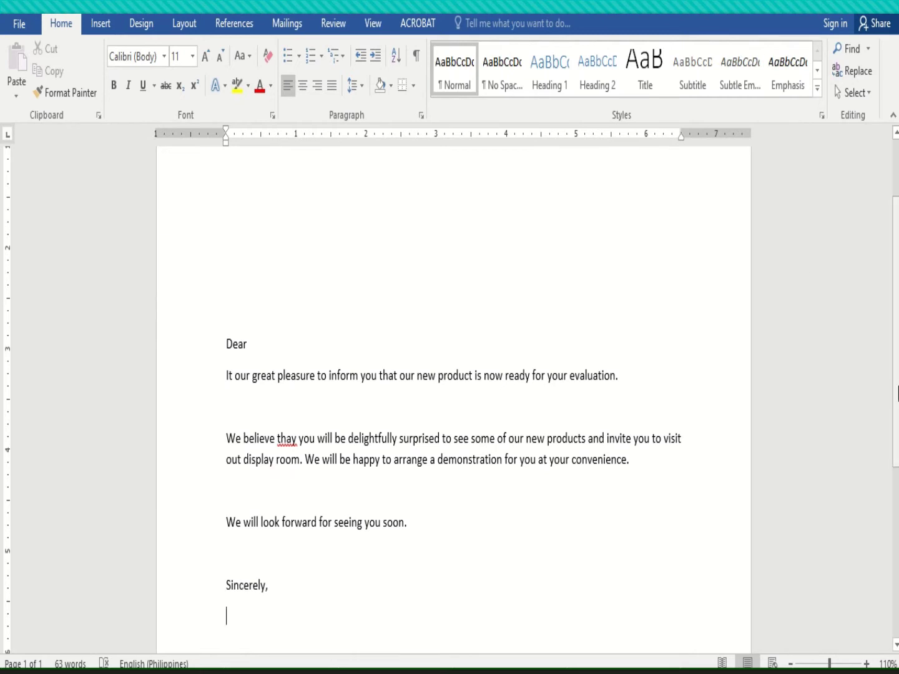
Select the letter's body paragraphs, then the 'Sincerely,' sign-off
scroll(897, 393, up, 2)
scroll(897, 395, down, 2)
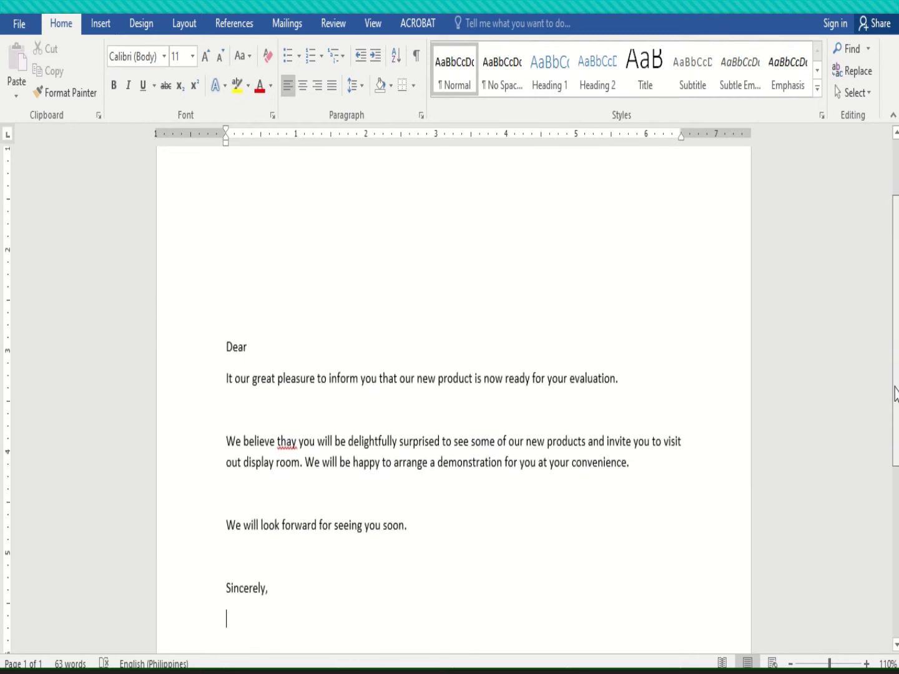
scroll(897, 393, down, 1)
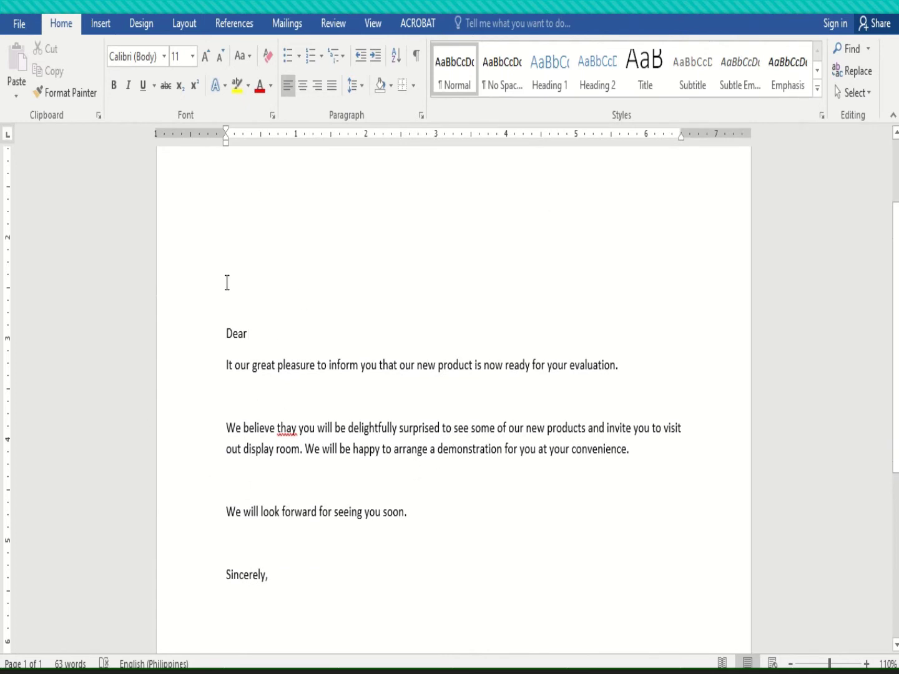
drag(259, 331, 381, 522)
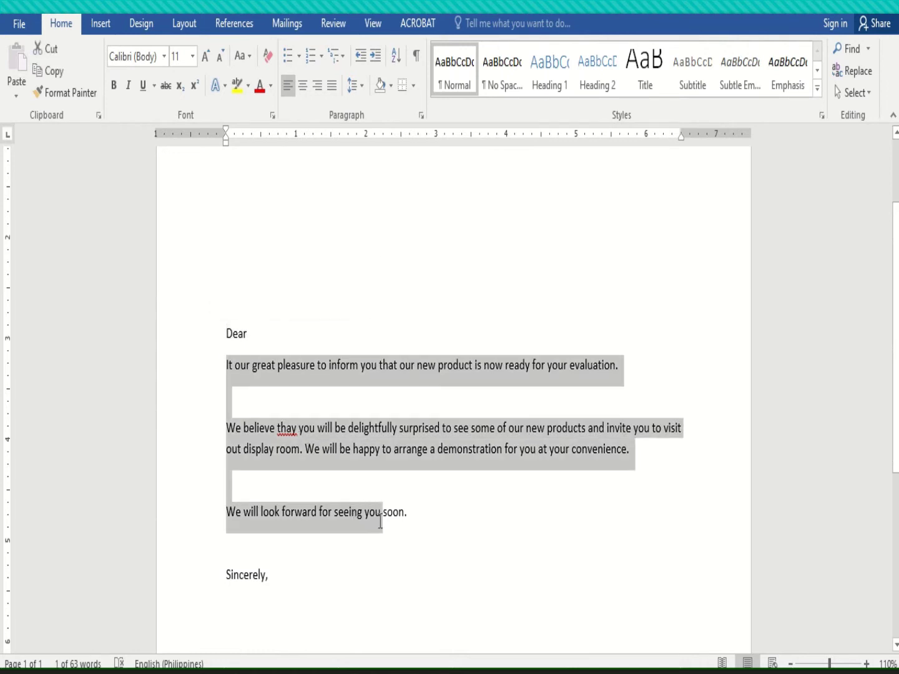
drag(283, 574, 227, 576)
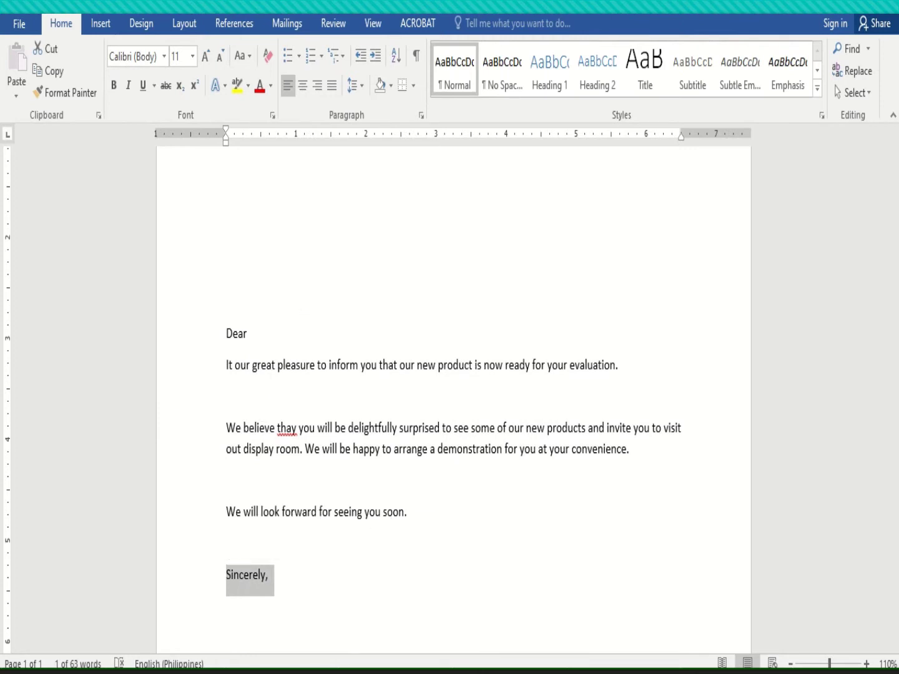
click(17, 662)
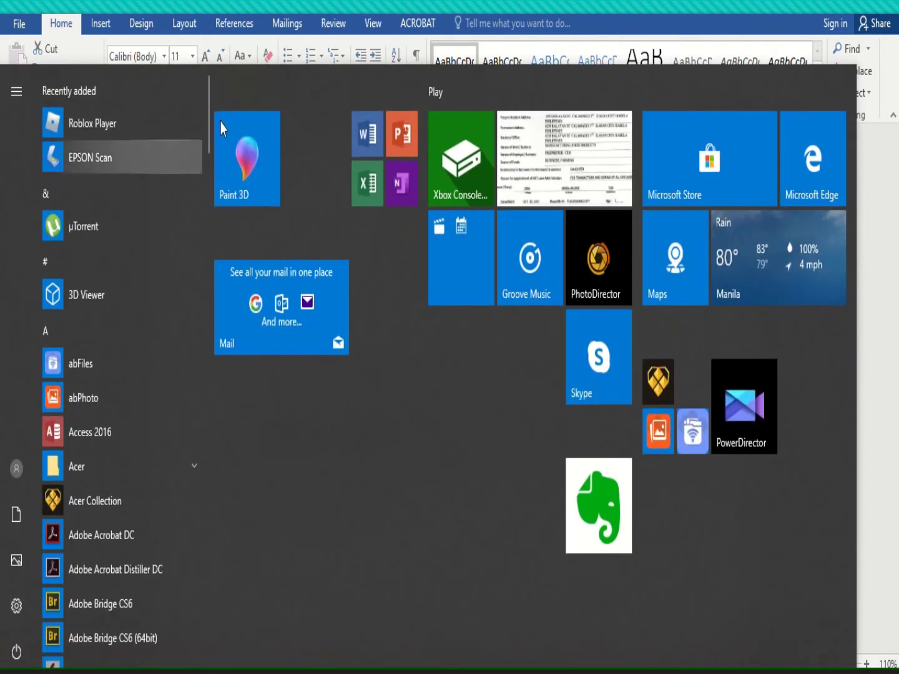
Scroll the Start menu app list to Excel 2016 and launch it
drag(207, 136, 205, 289)
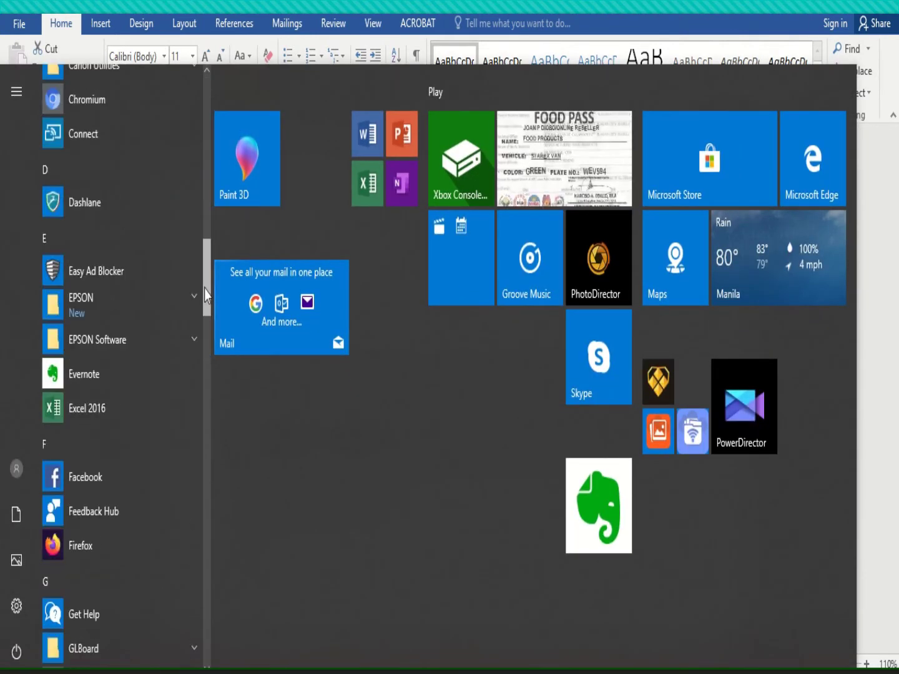
click(97, 413)
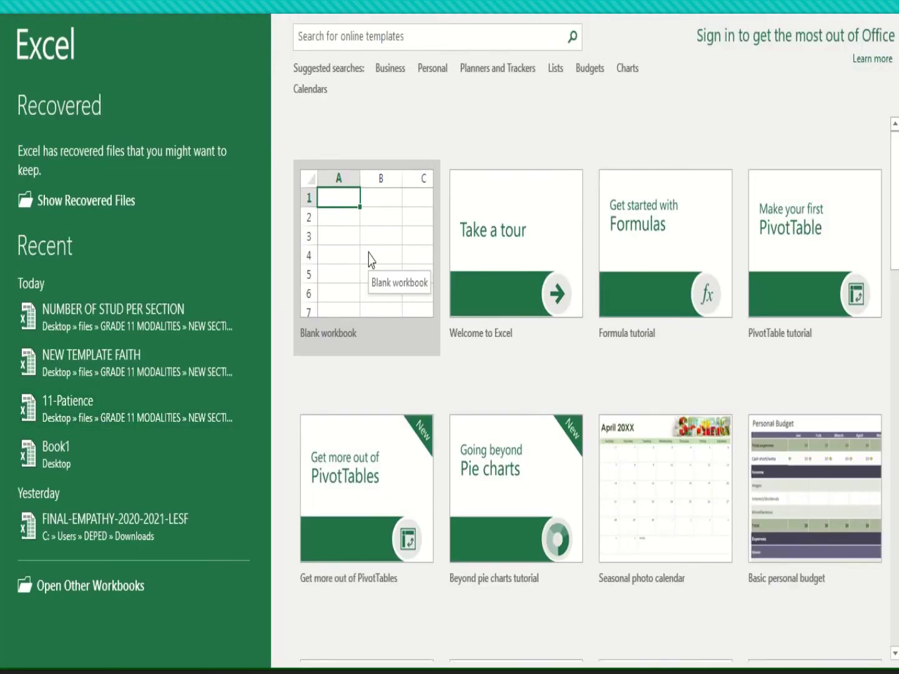
Create a blank workbook, then another one through File > New > Blank workbook
click(368, 259)
click(368, 251)
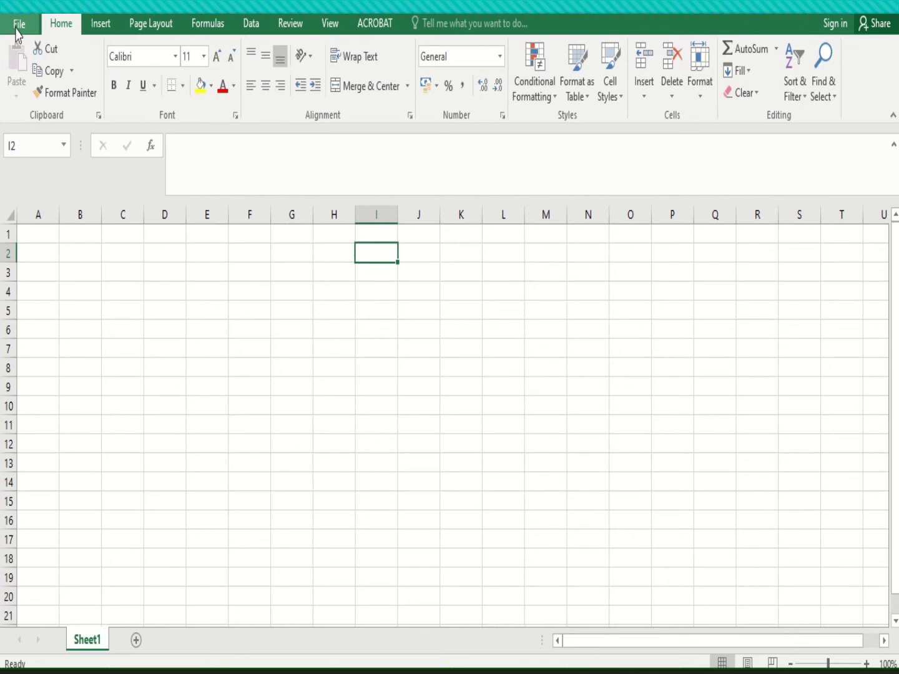
click(16, 30)
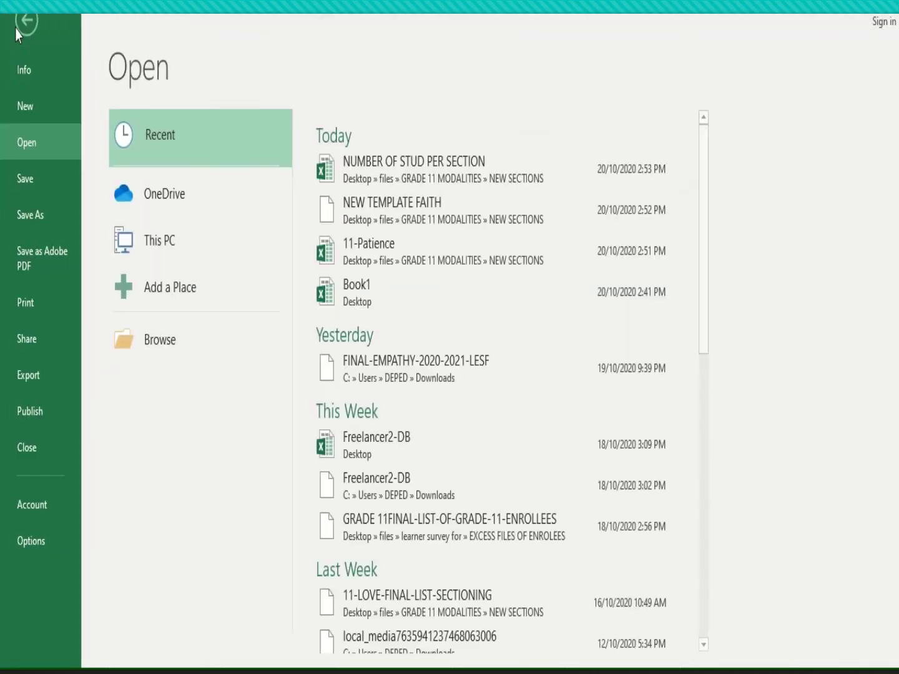
click(33, 115)
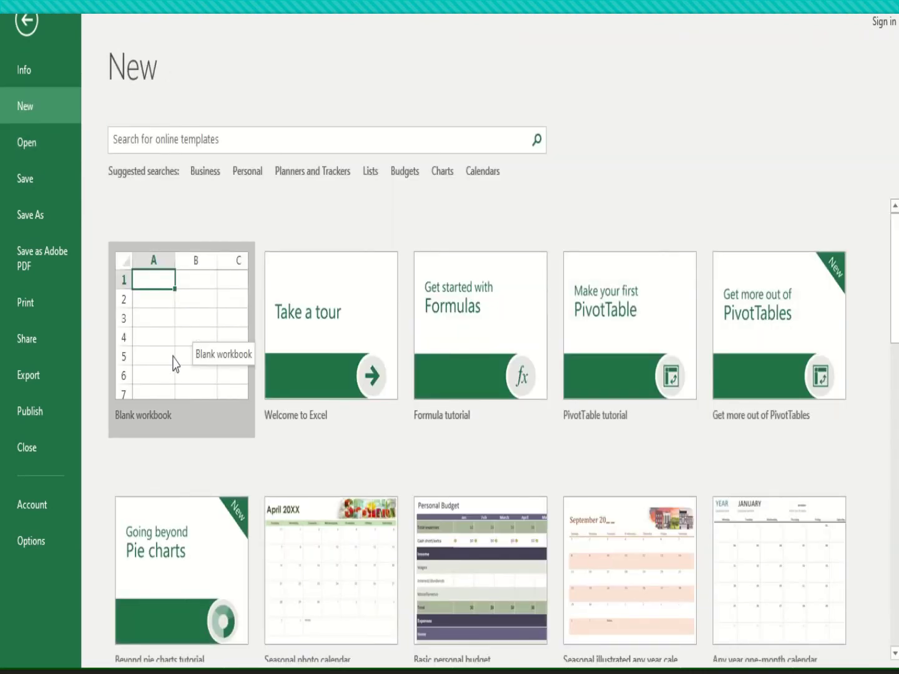
click(176, 364)
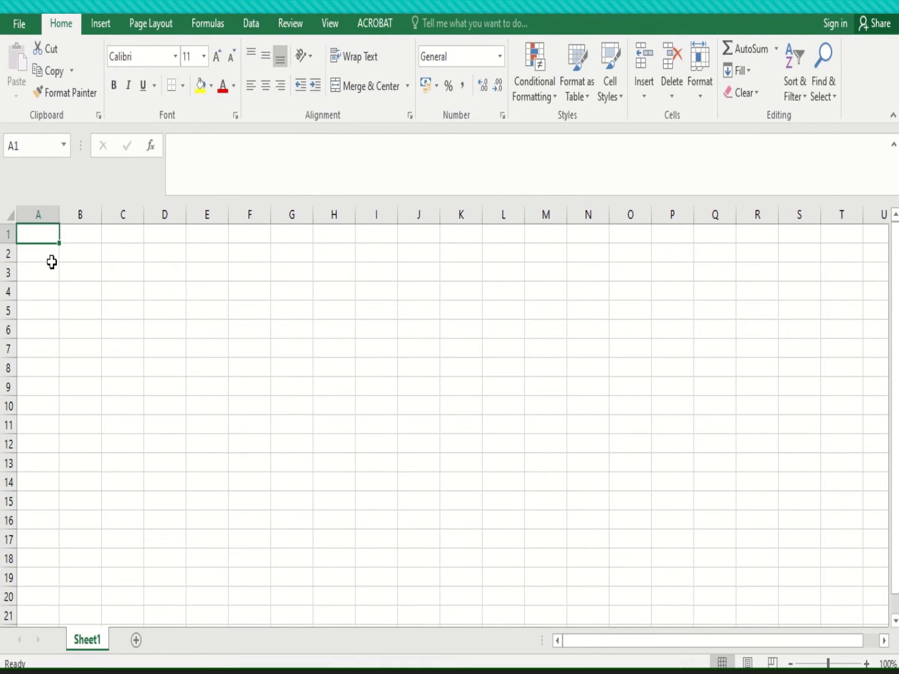
Enter the headers Date in A1 and Contact Name in B1
text(date)
key(BackSpace)
key(BackSpace)
key(BackSpace)
key(BackSpace)
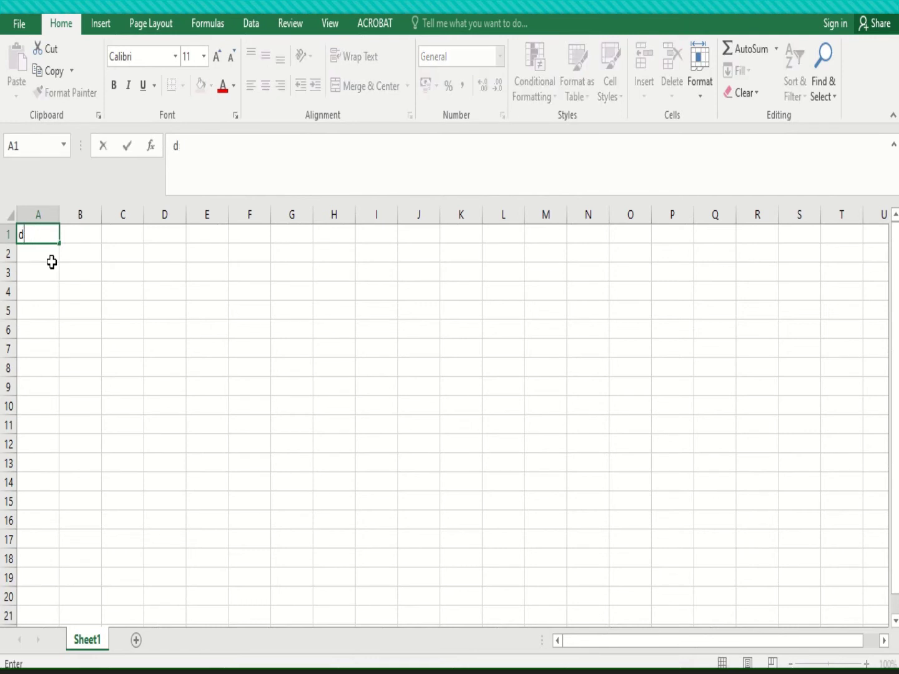
text(Date)
key(Tab)
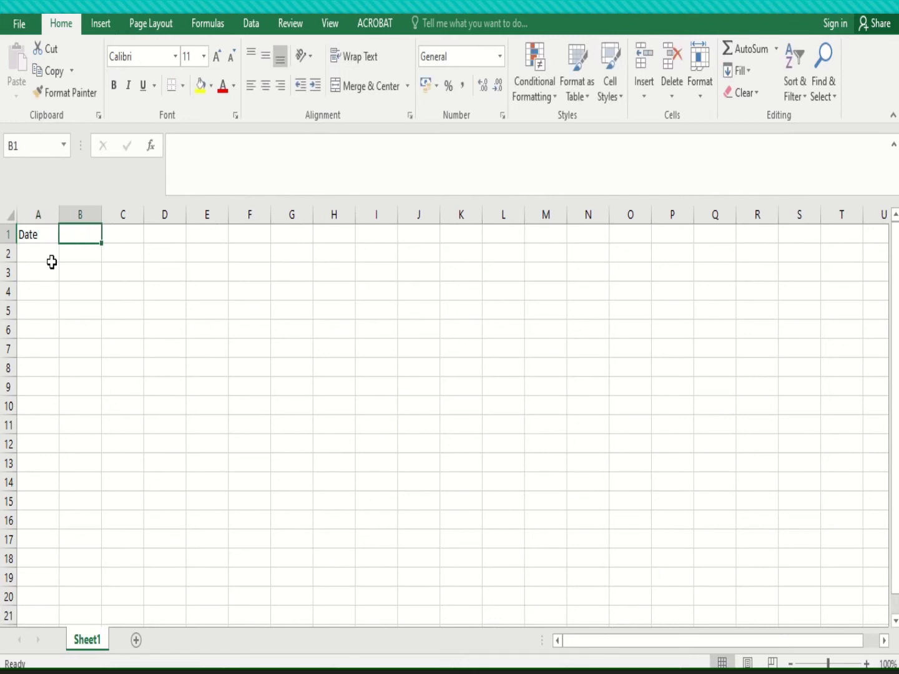
text(Adress)
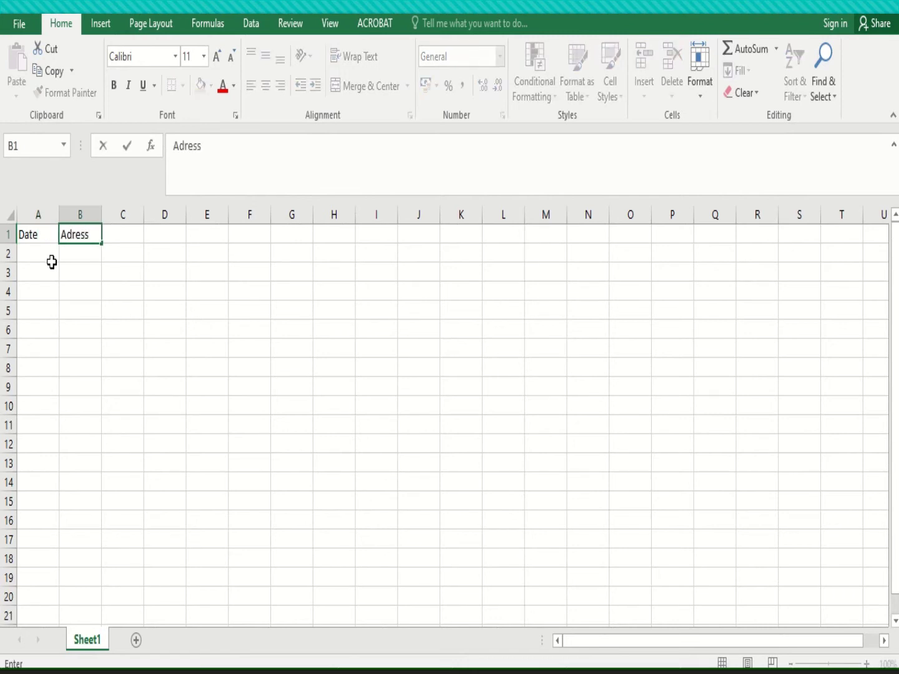
key(Tab)
key(Left)
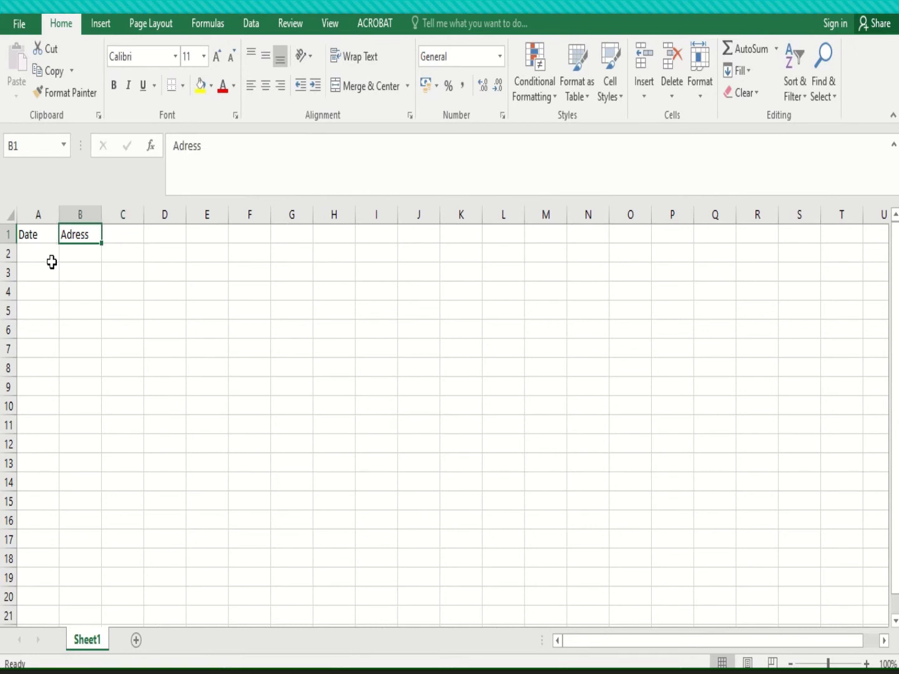
text(Conta)
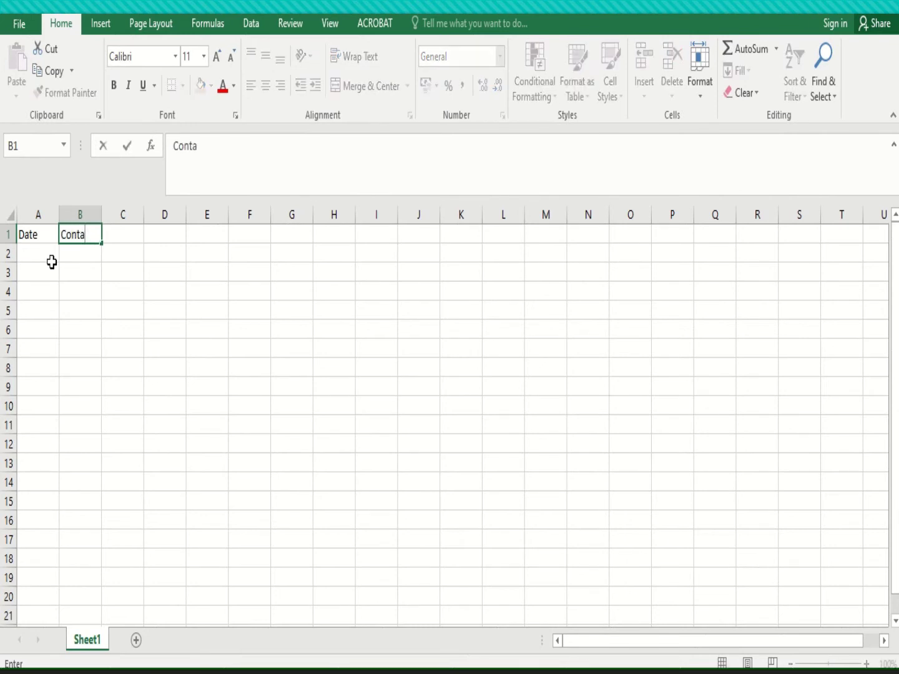
text(ct Name)
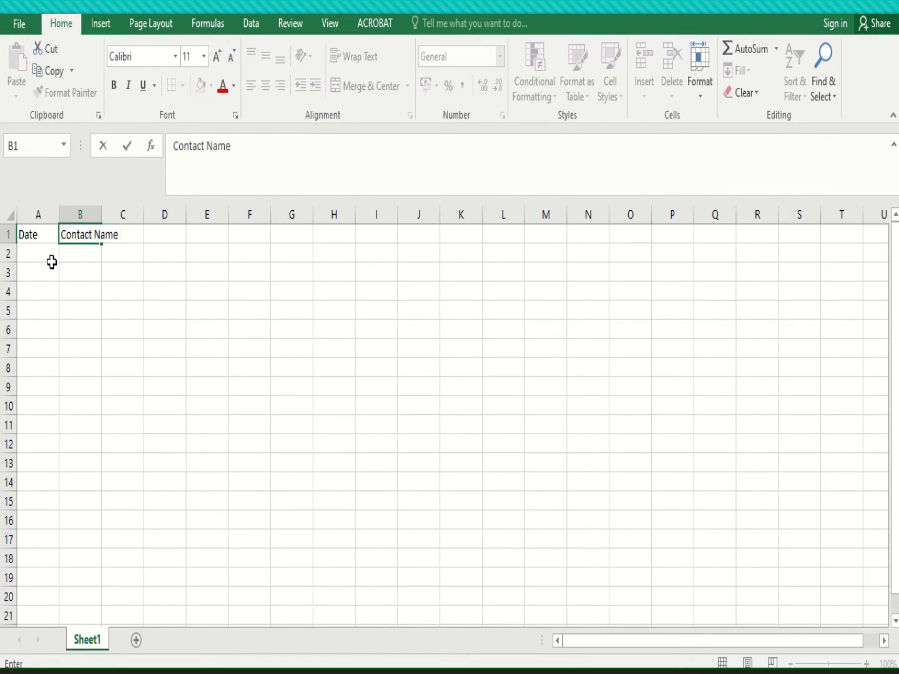
key(Tab)
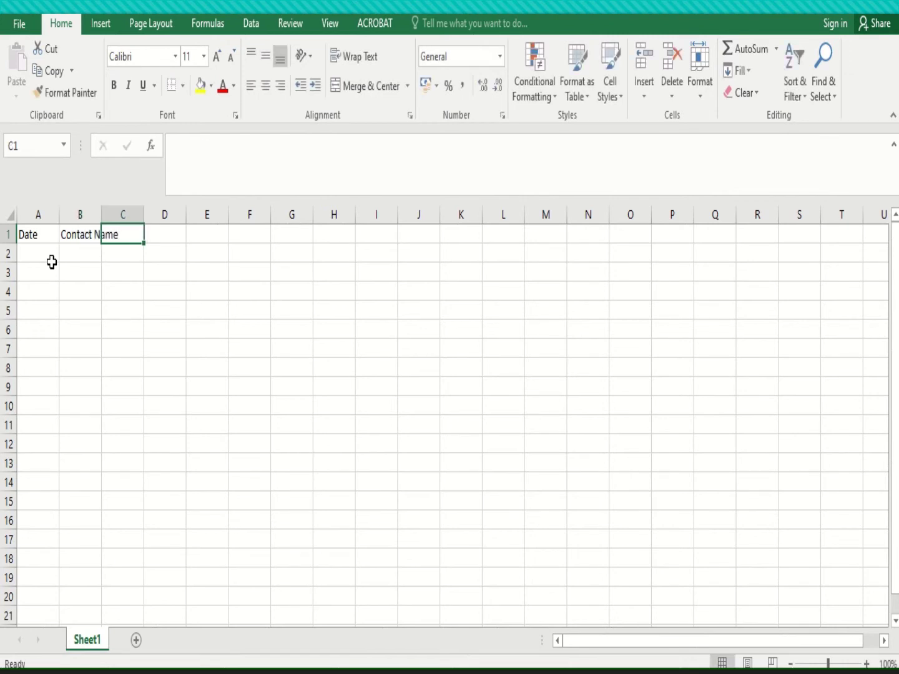
Enter the headers Adress 1 in C1, City in D1 and Province in E1
text(Adress)
key(Tab)
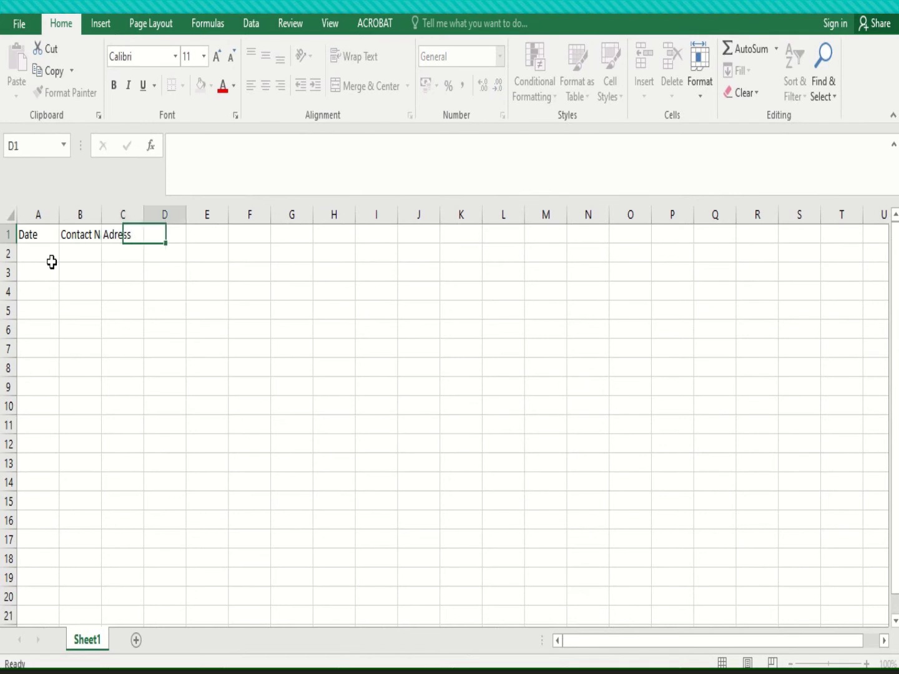
key(Left)
text(Ad)
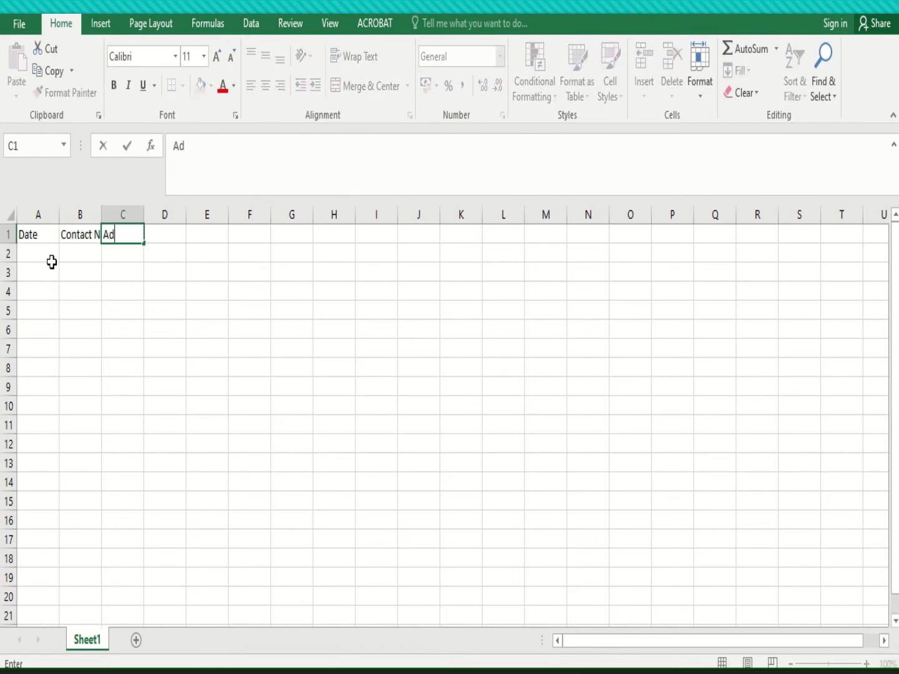
text(ress 1)
key(Tab)
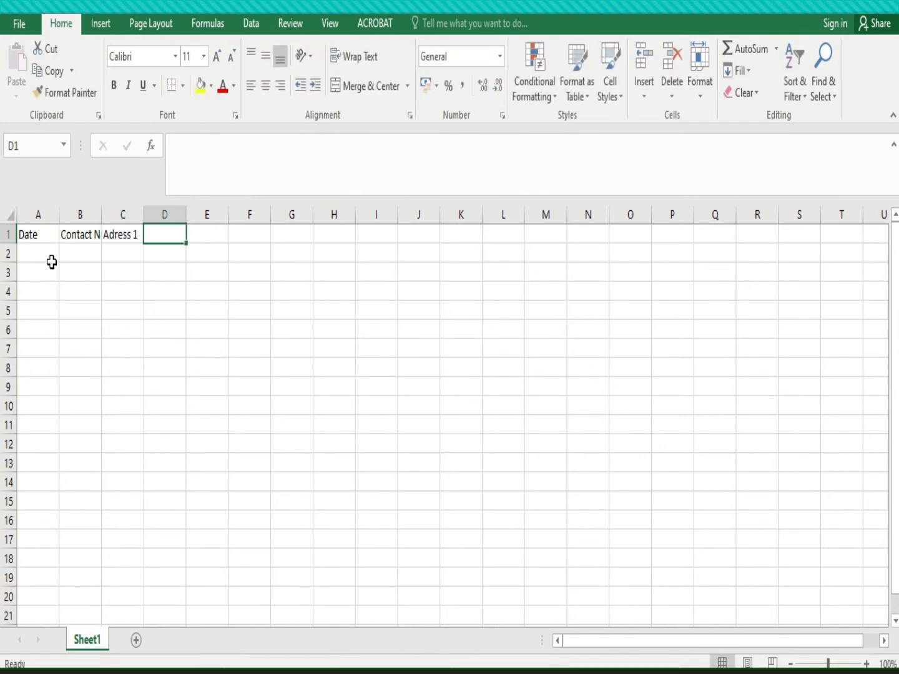
text(Adress 2)
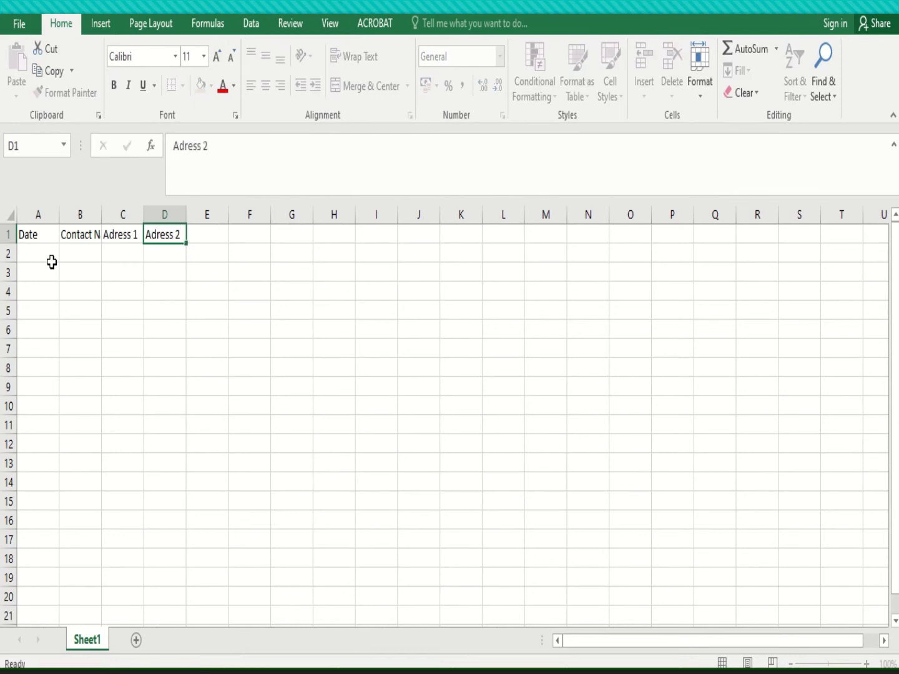
key(Tab)
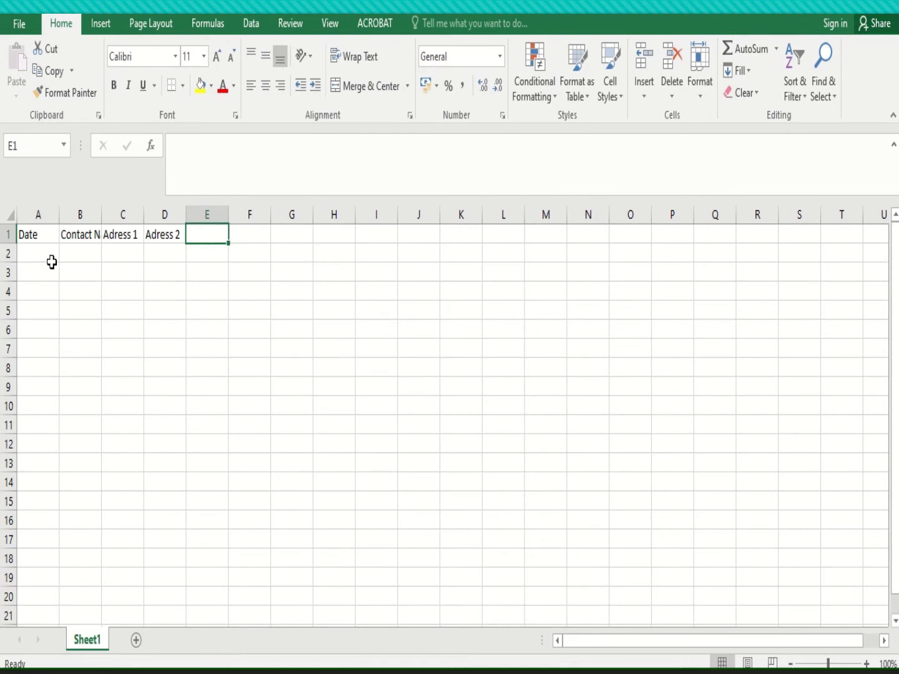
text(Pro)
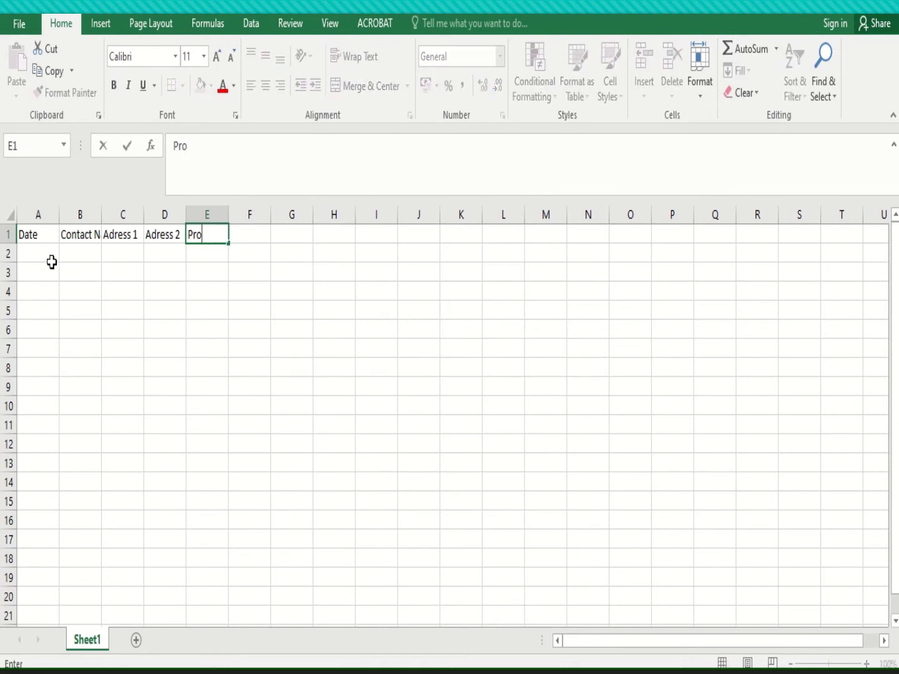
text(vince)
key(shift+Tab)
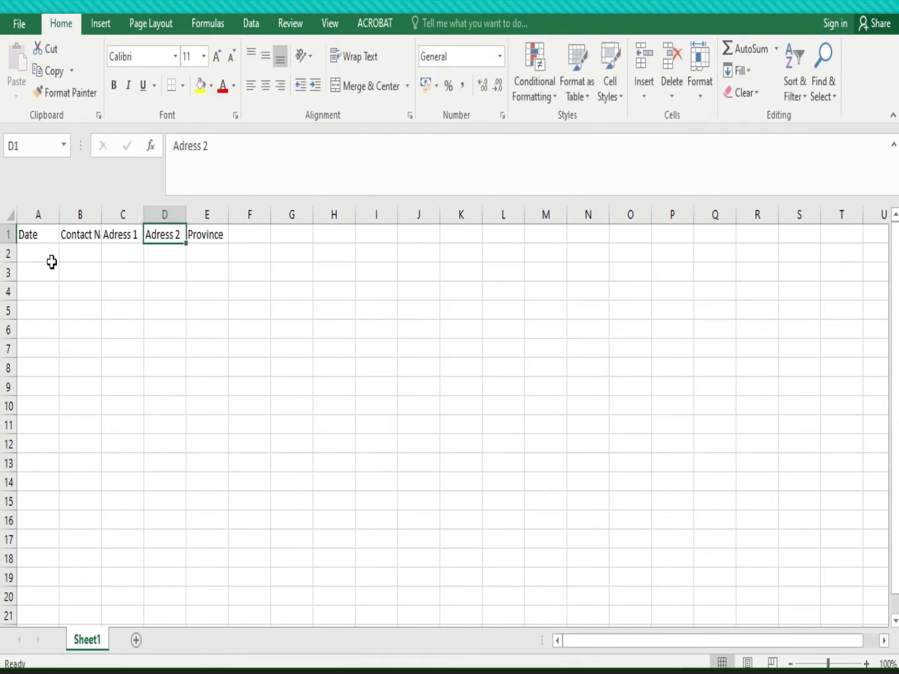
text(City)
key(Tab)
key(shift+Tab)
key(shift+Tab)
Widen columns A through E to a uniform width of 22.14 (160 pixels)
drag(99, 219, 293, 220)
drag(35, 215, 350, 213)
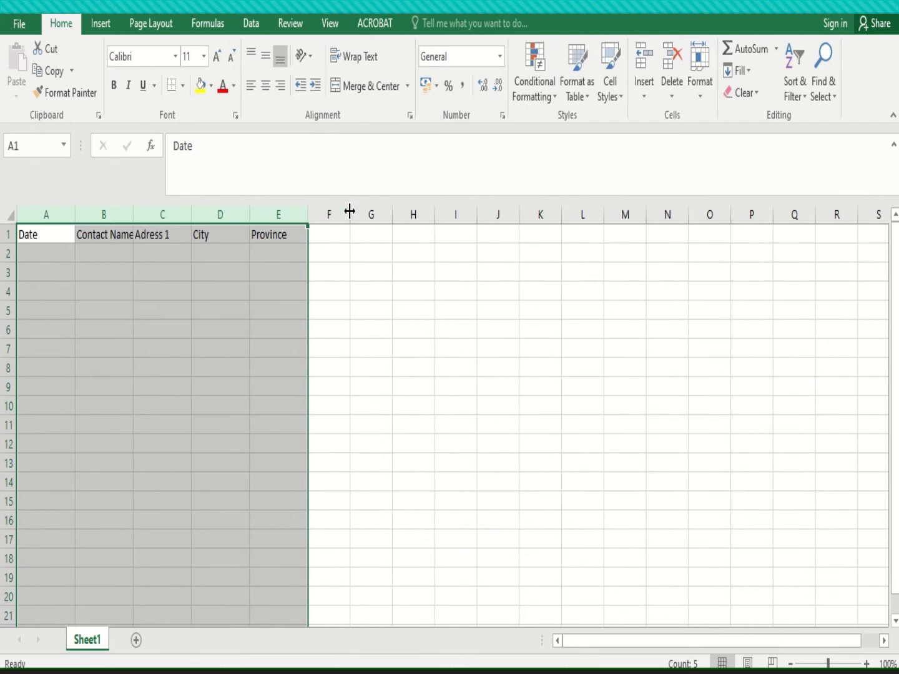
drag(45, 215, 354, 215)
click(93, 253)
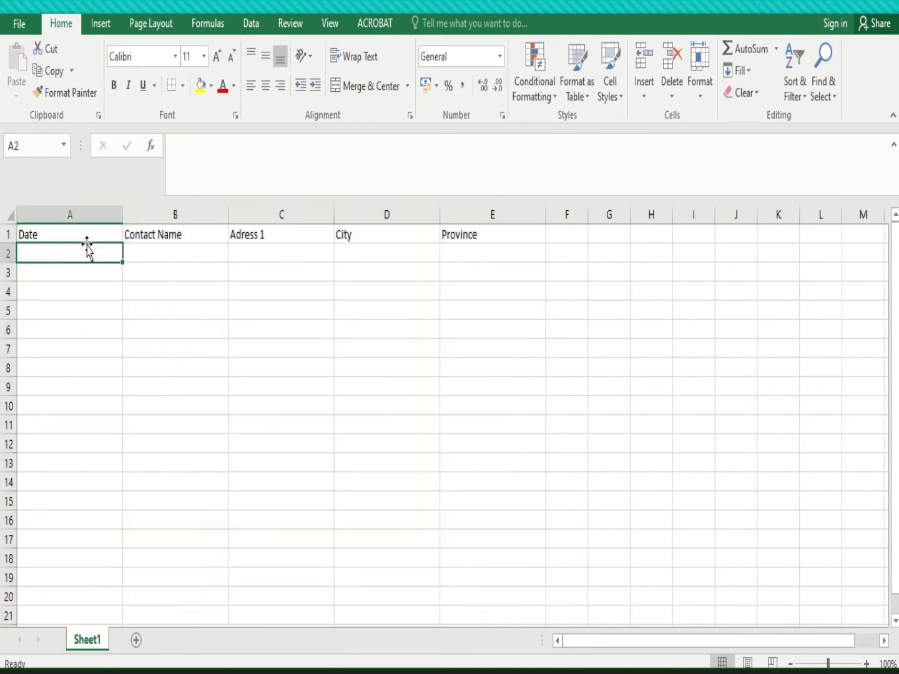
Rename the 'Adress 1' header in C1 to 'Street Name/Barangay'
click(167, 236)
click(91, 236)
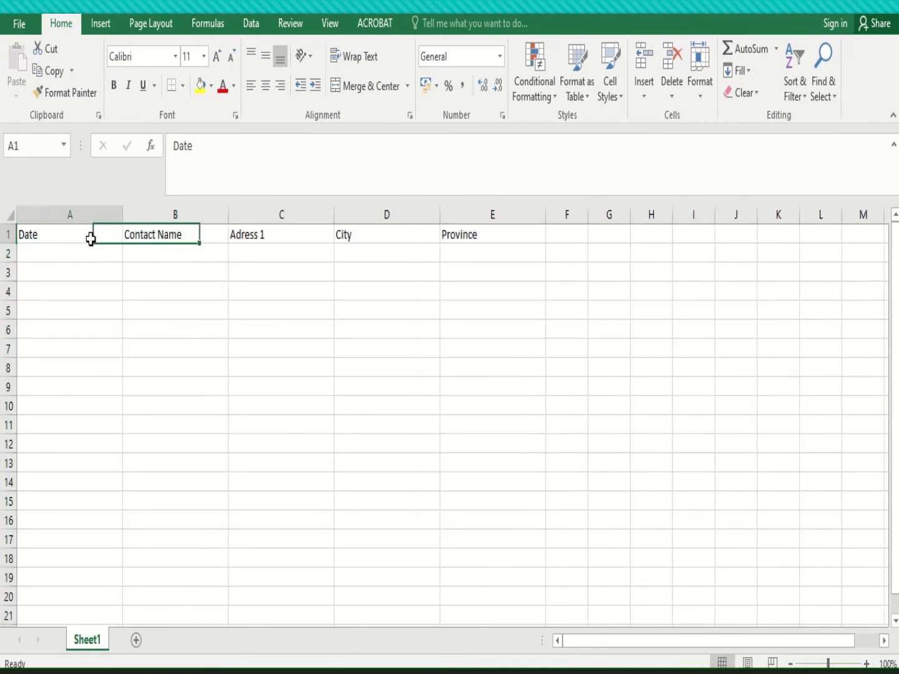
click(139, 242)
click(260, 236)
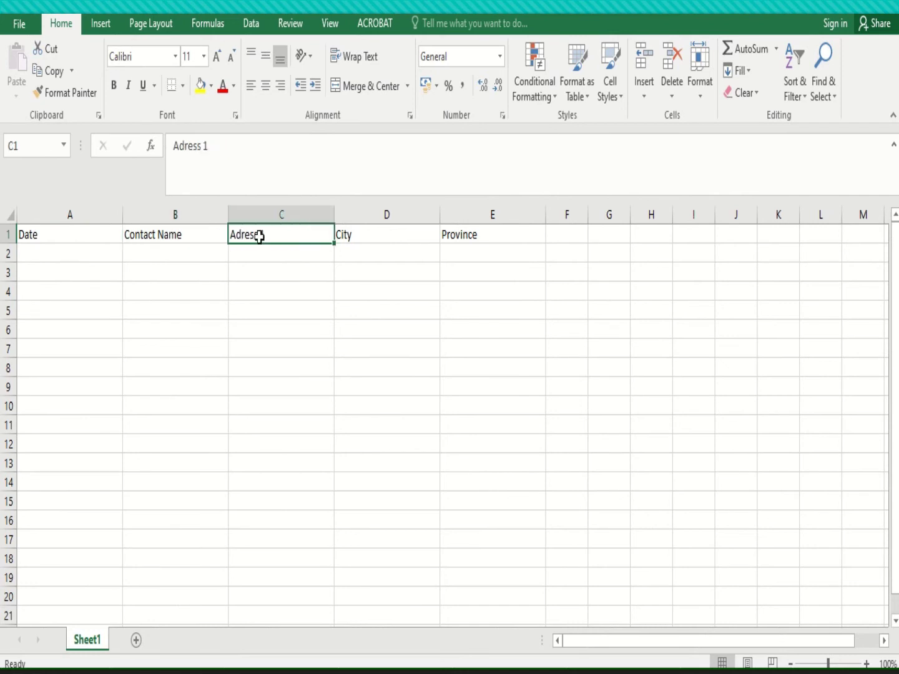
drag(219, 161, 139, 153)
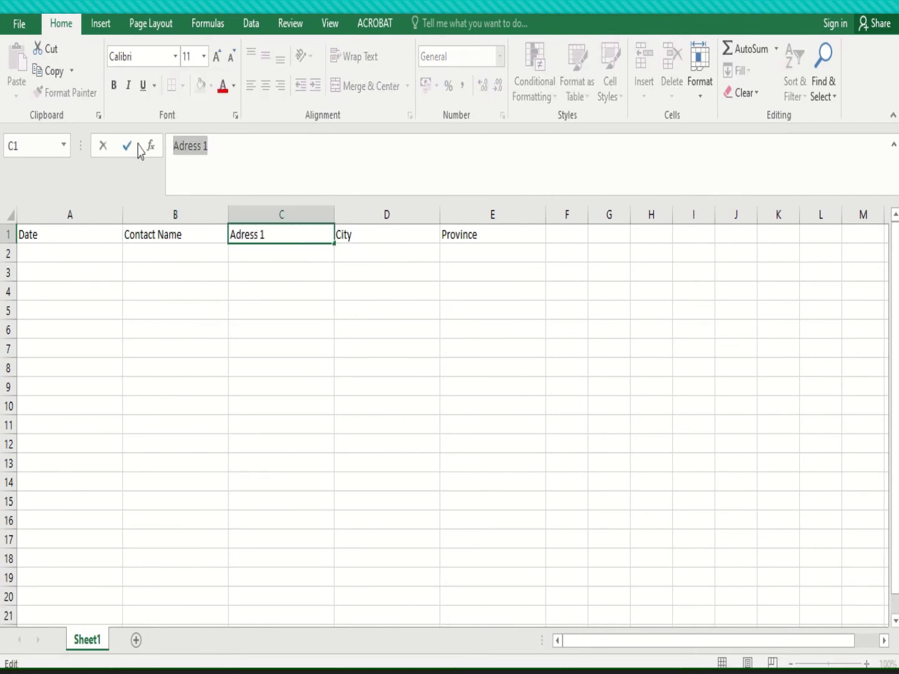
text(St)
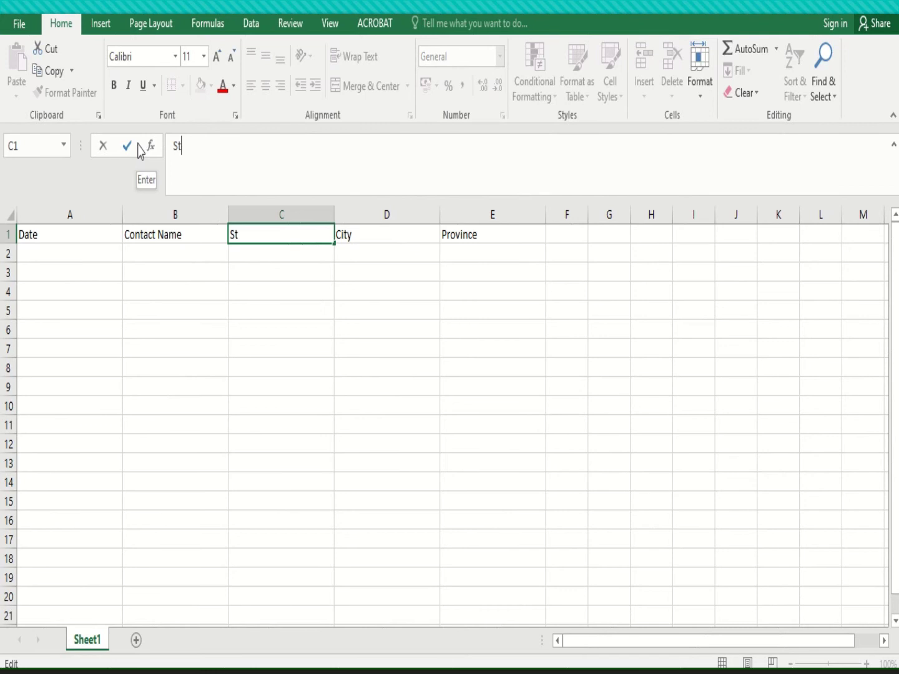
text(/)
key(BackSpace)
key(BackSpace)
text(treet Name/)
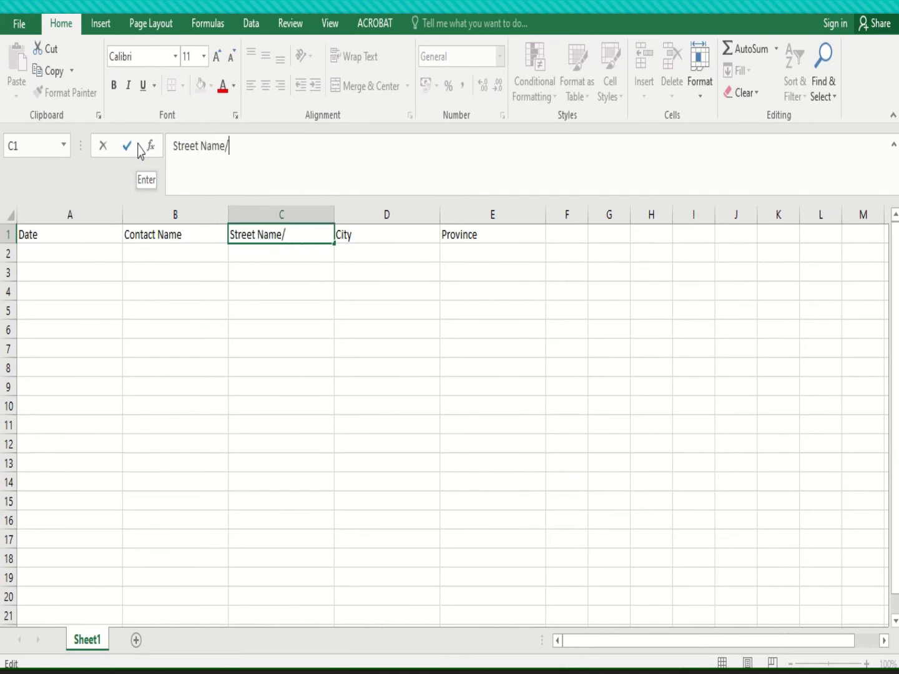
text(Barangay)
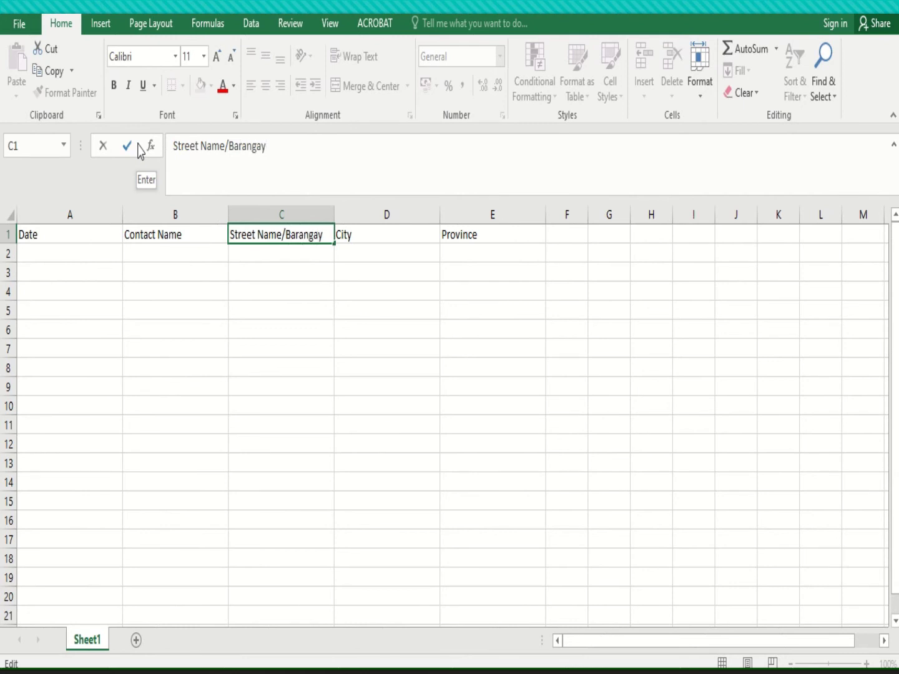
key(Return)
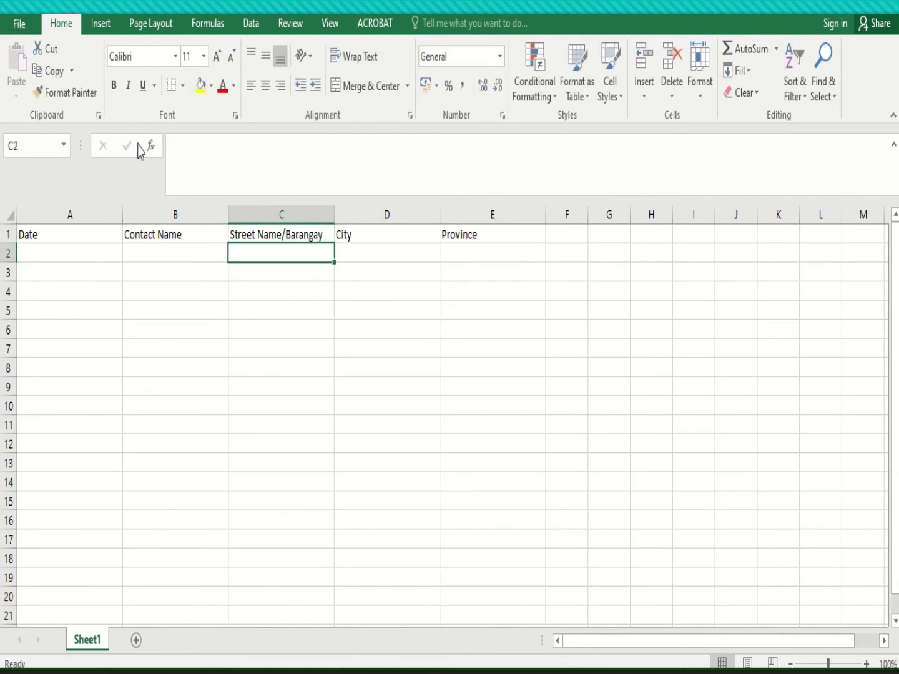
Add the headings 'Sender aname' in F1 and 'Designation' in G1
key(Up)
key(Right)
key(Right)
key(Right)
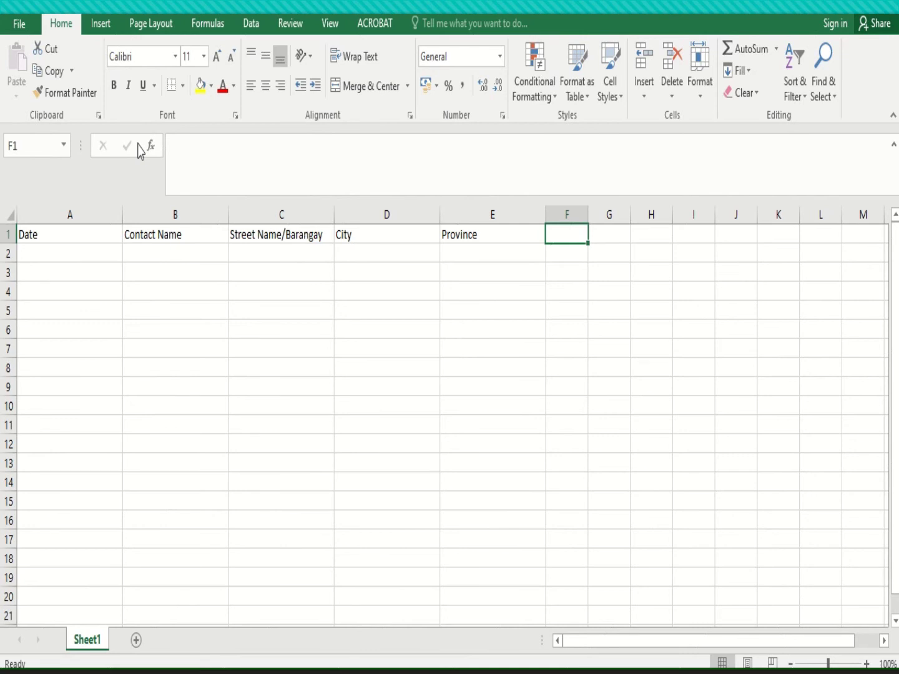
text(Conta)
key(BackSpace)
key(BackSpace)
key(BackSpace)
key(BackSpace)
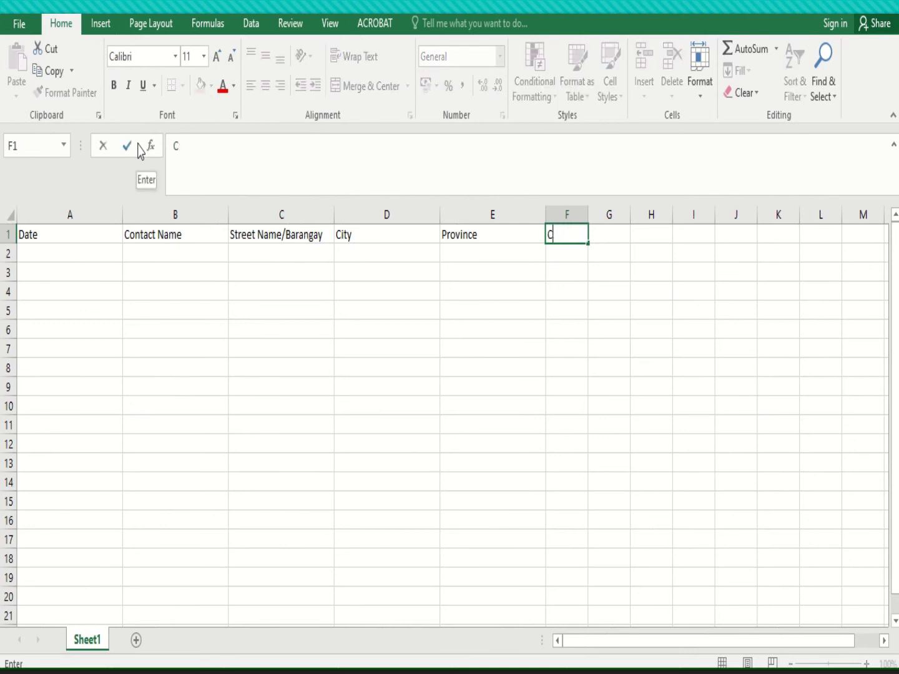
key(BackSpace)
key(Left)
key(Left)
key(Left)
key(Left)
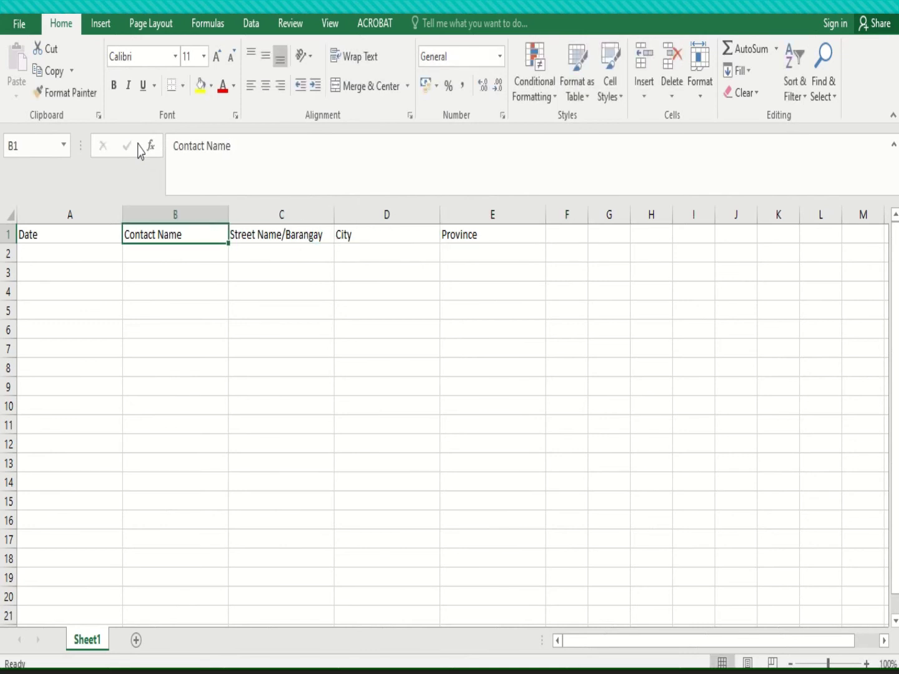
key(Right)
key(Right)
key(Right)
key(Right)
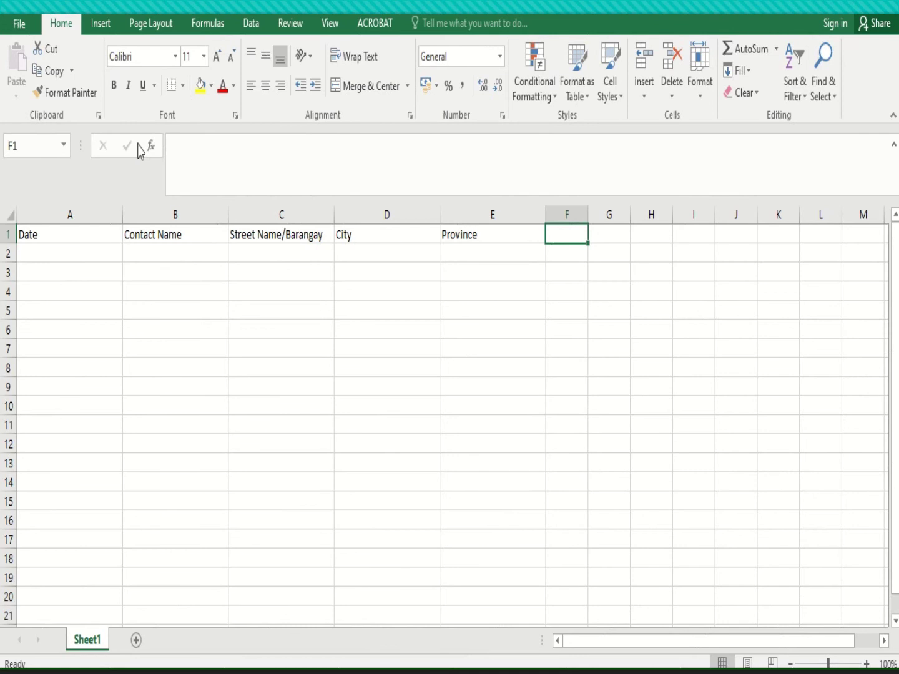
text(Sender)
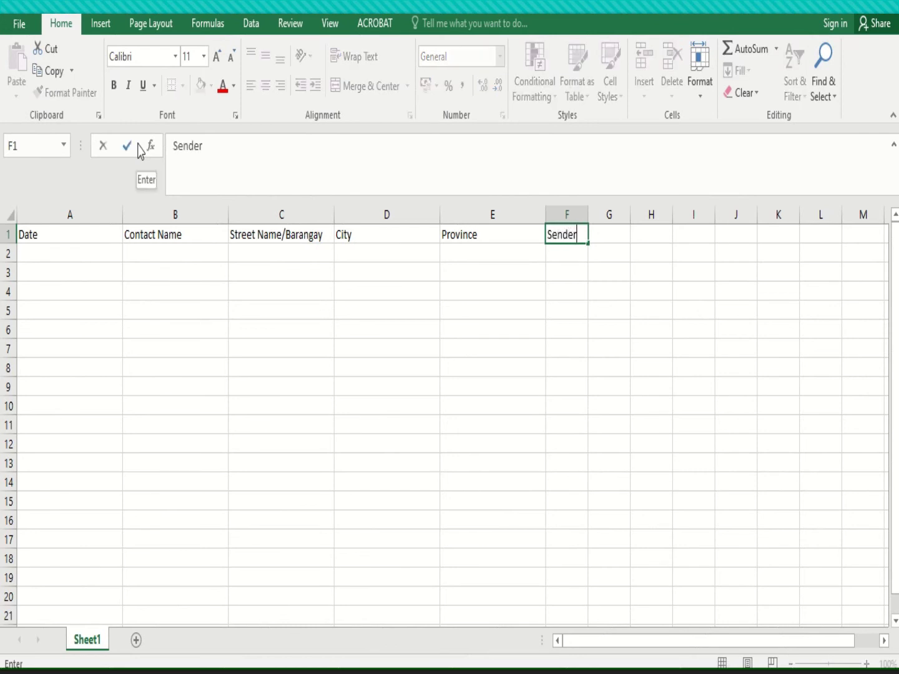
text(aname)
key(Tab)
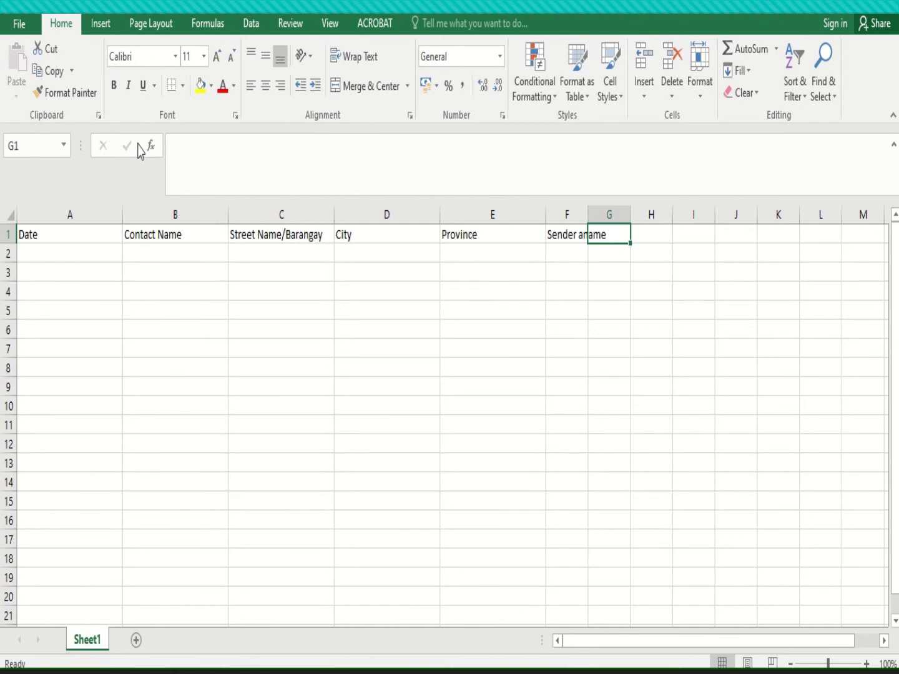
text(Design)
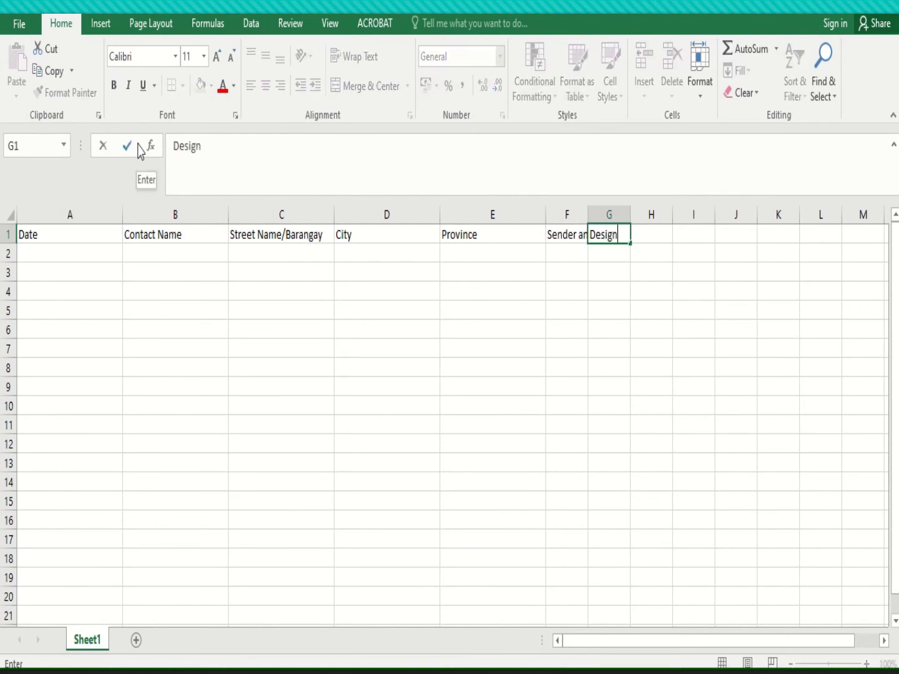
text(ation)
key(Return)
key(Up)
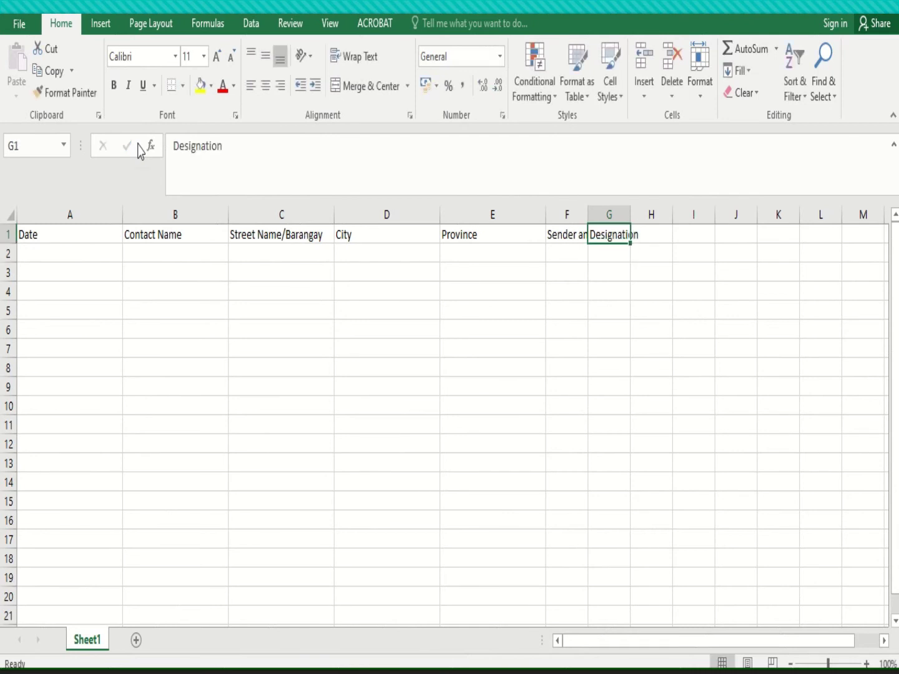
Widen columns A–G together to a uniform 21.14 width so every header shows fully
drag(74, 214, 666, 210)
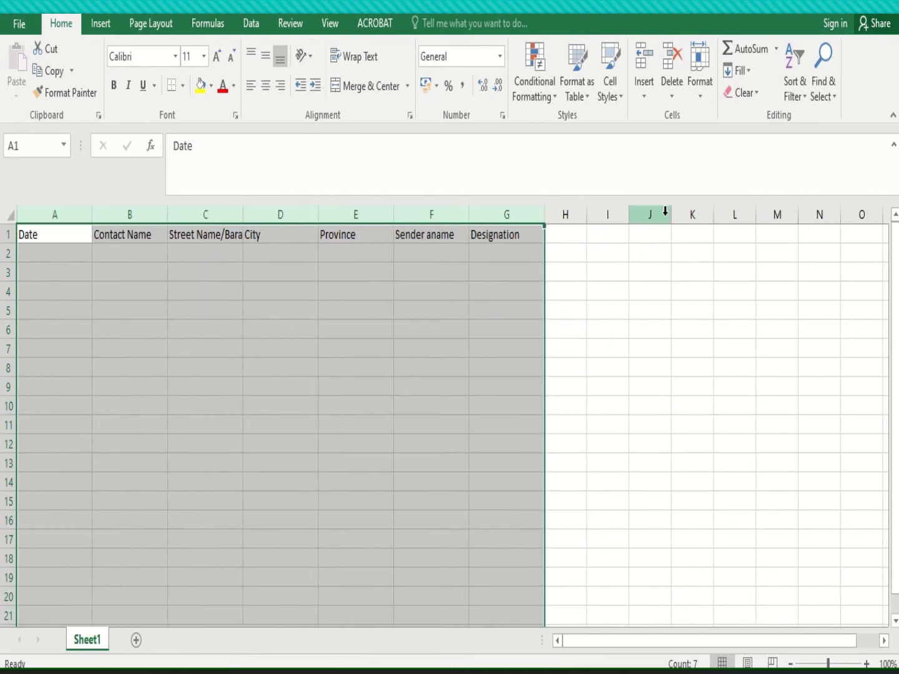
click(54, 215)
drag(54, 214, 543, 214)
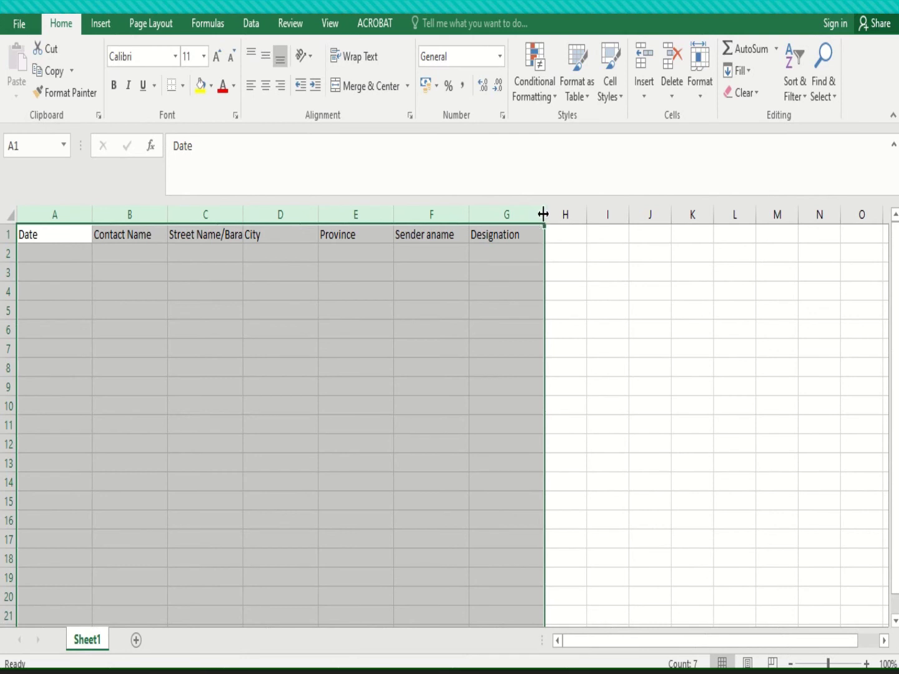
drag(544, 214, 547, 213)
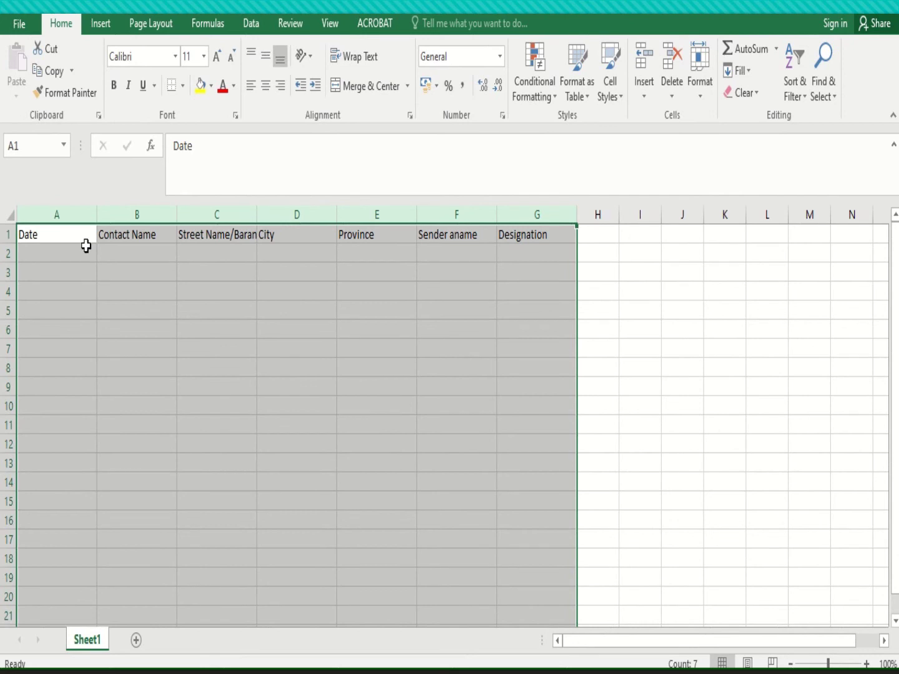
drag(580, 205, 602, 213)
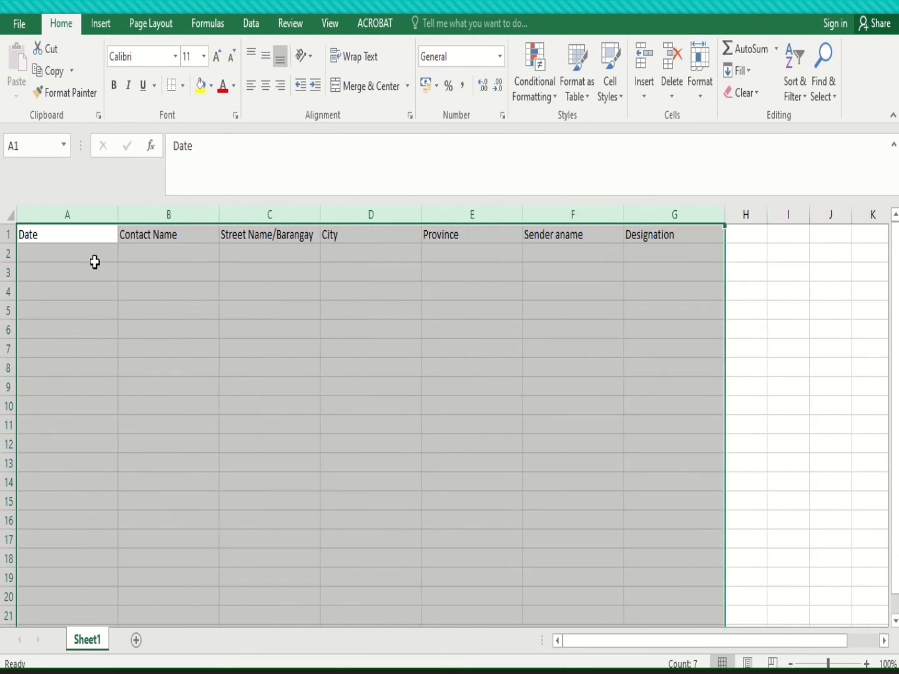
click(46, 258)
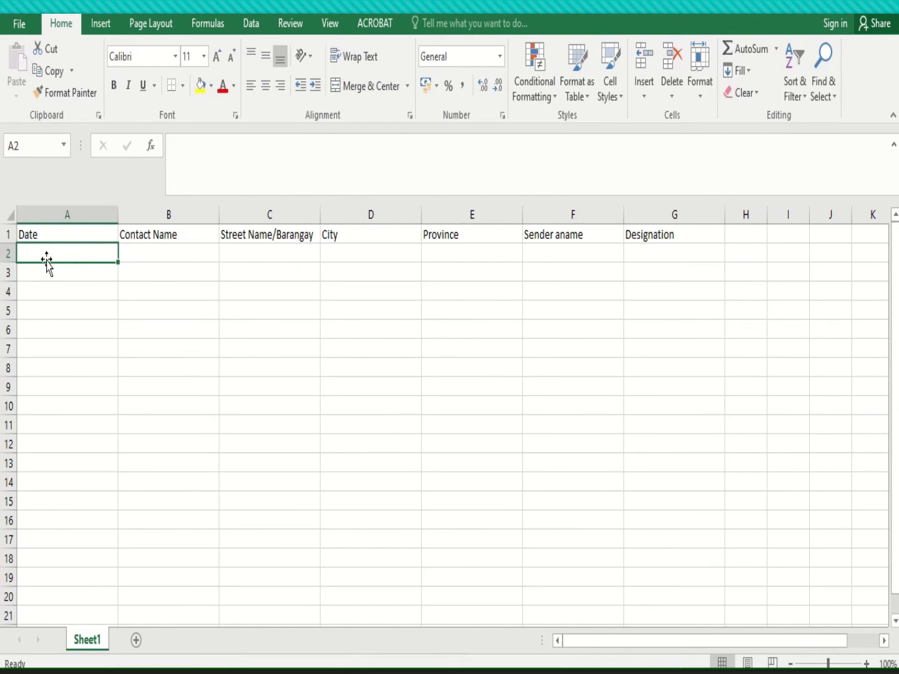
key(Up)
Enter the date 10/20/2020 in A2 and the contact's full name in B2
key(Right)
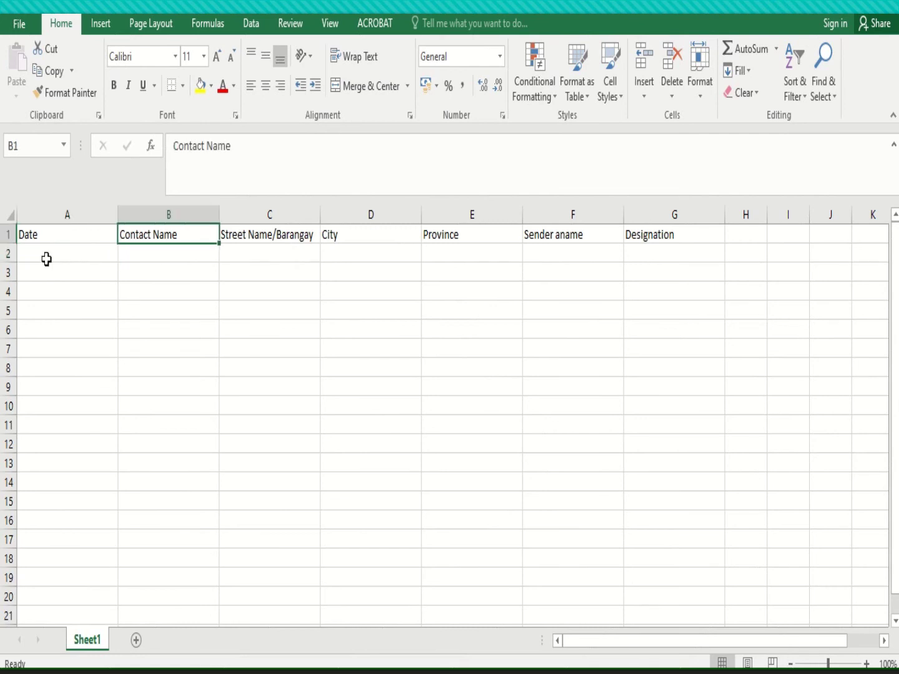
key(Down)
key(Left)
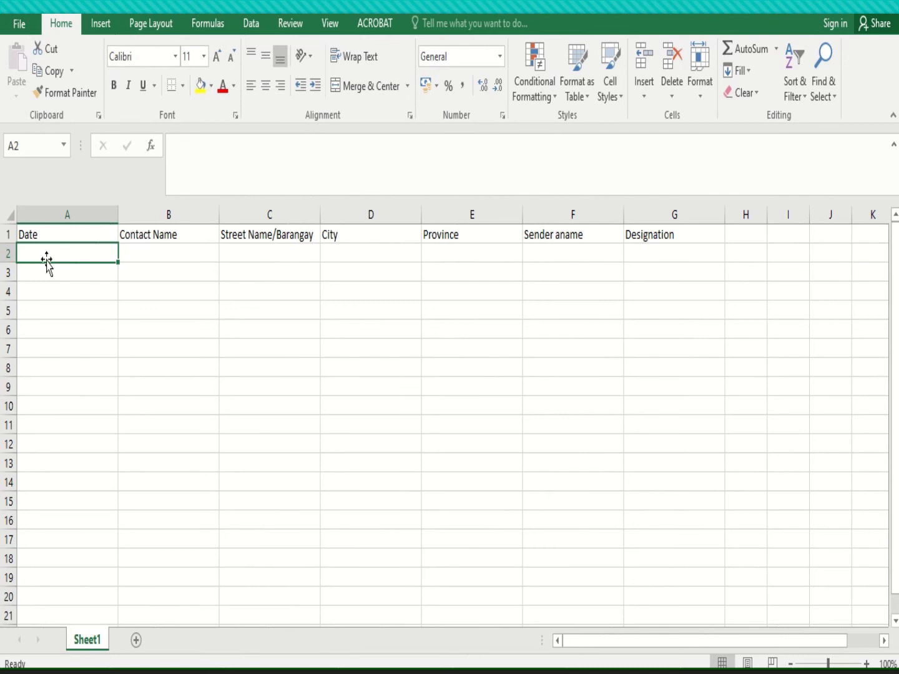
text(10/20)
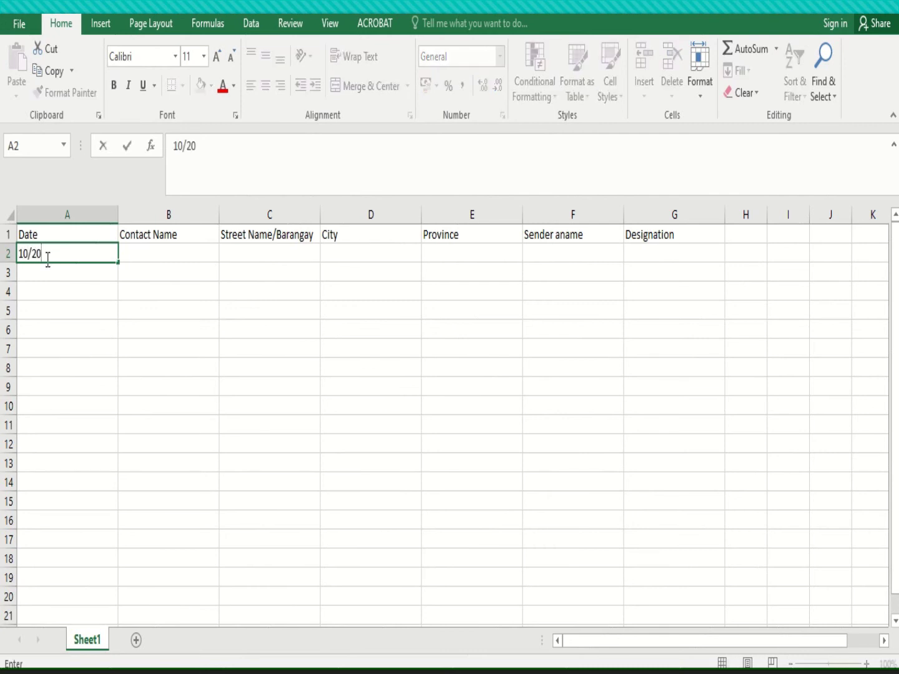
text(/2020)
key(Tab)
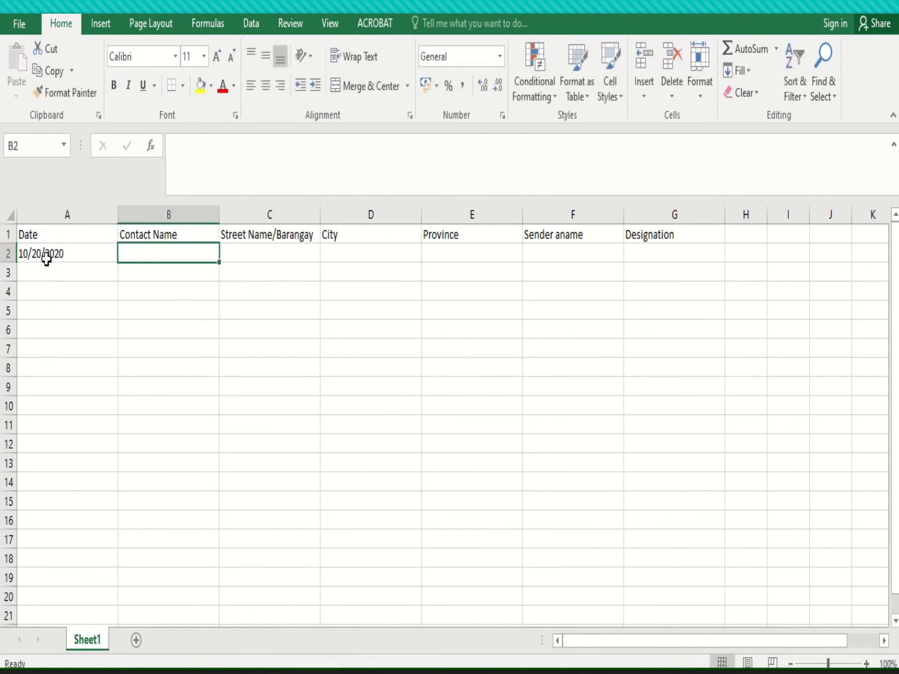
text(Lim)
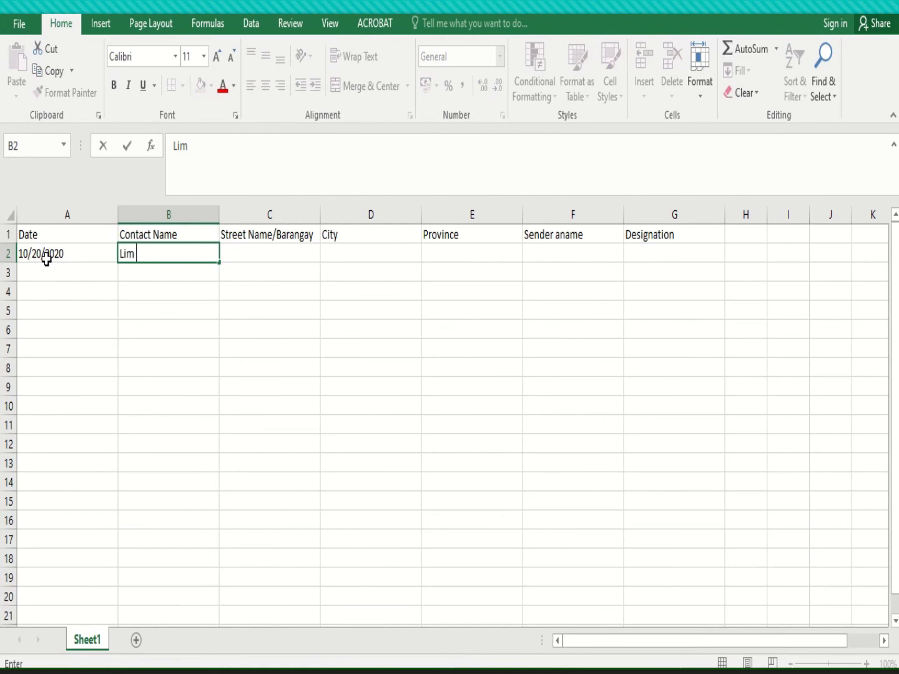
key(BackSpace)
key(BackSpace)
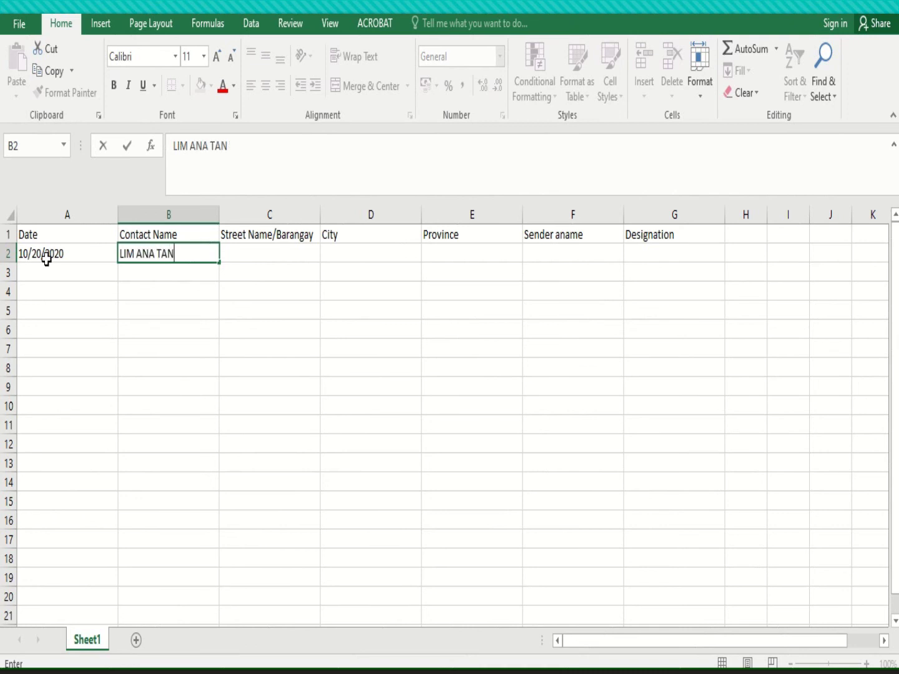
key(Tab)
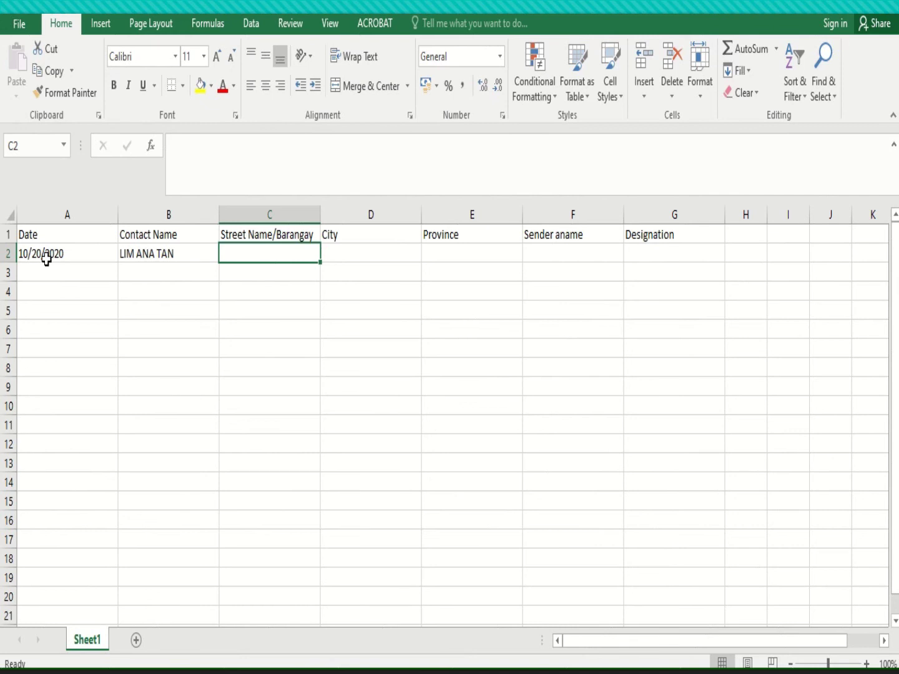
Enter the contact's street and barangay address in C2
text(cA)
key(BackSpace)
key(BackSpace)
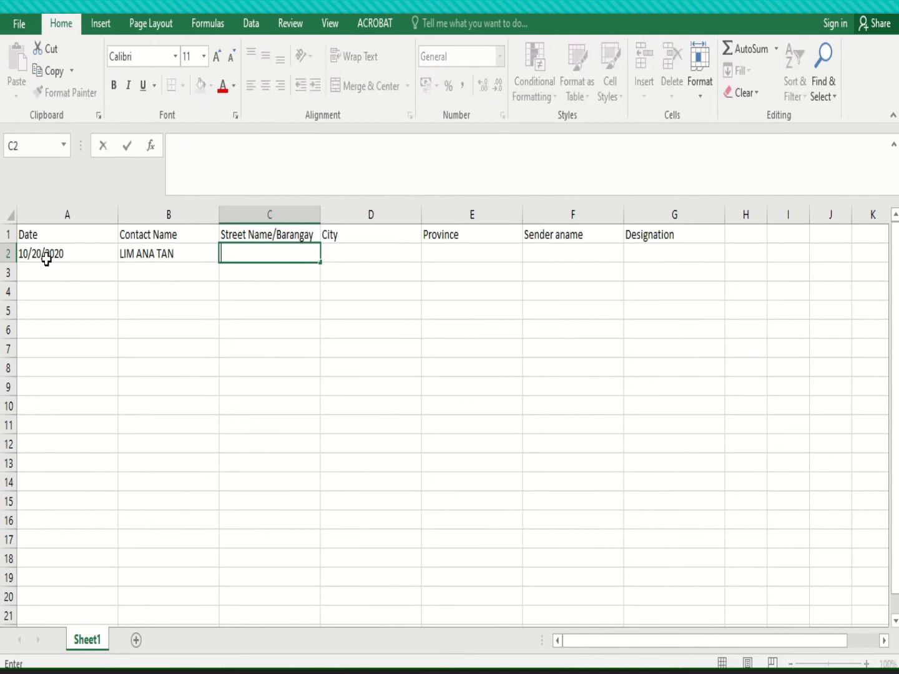
text(Calamagui)
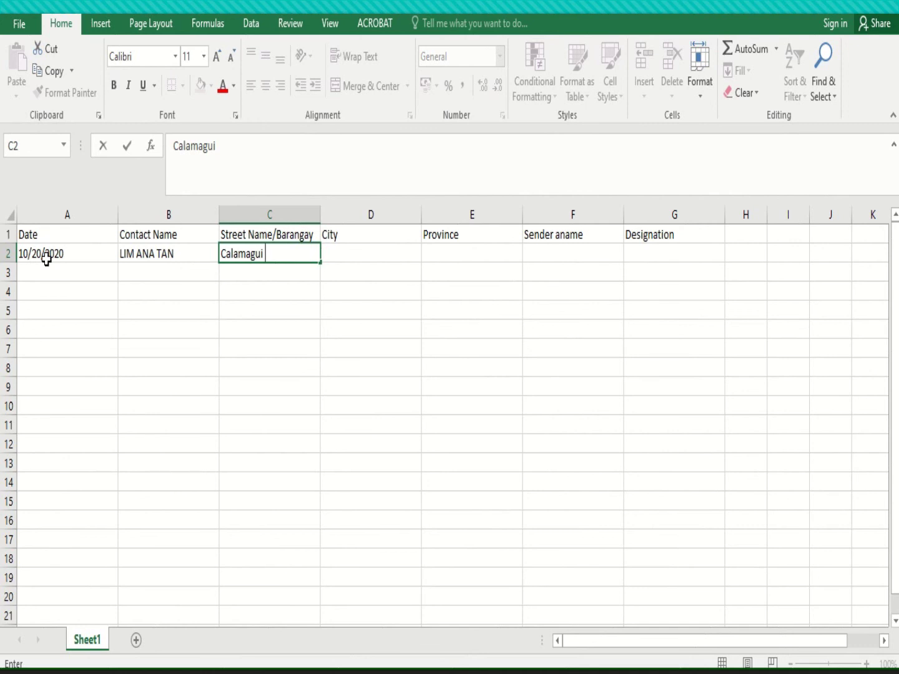
text(1st)
click(147, 289)
key(Up)
key(Up)
key(Right)
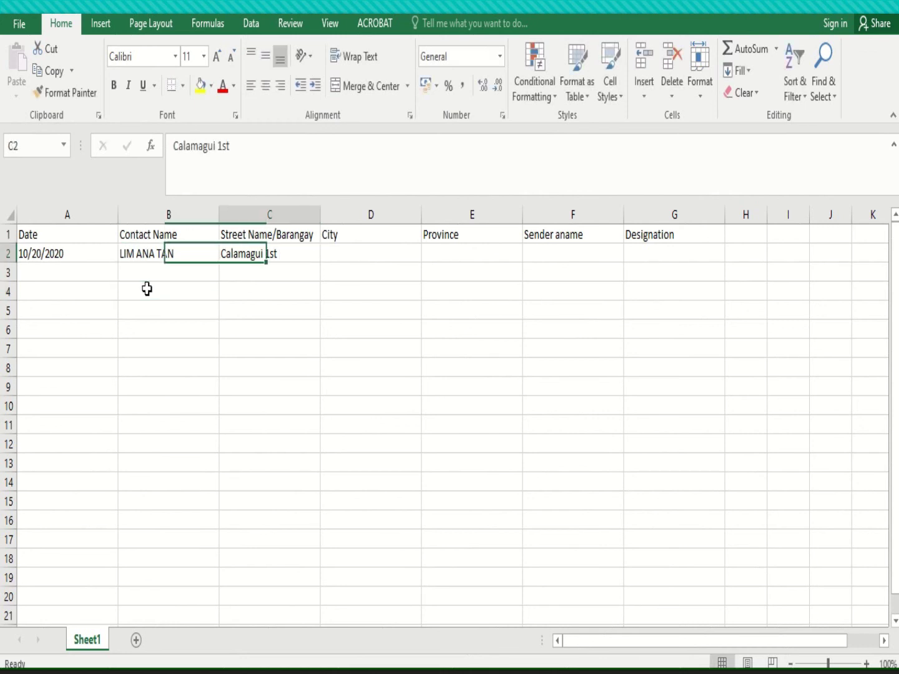
click(174, 138)
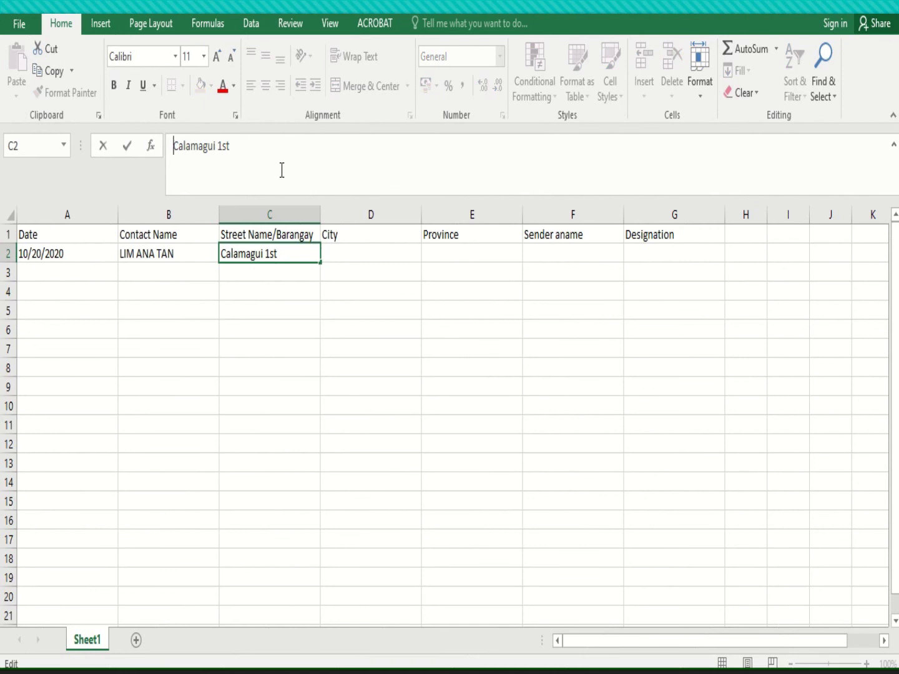
text(Lina St)
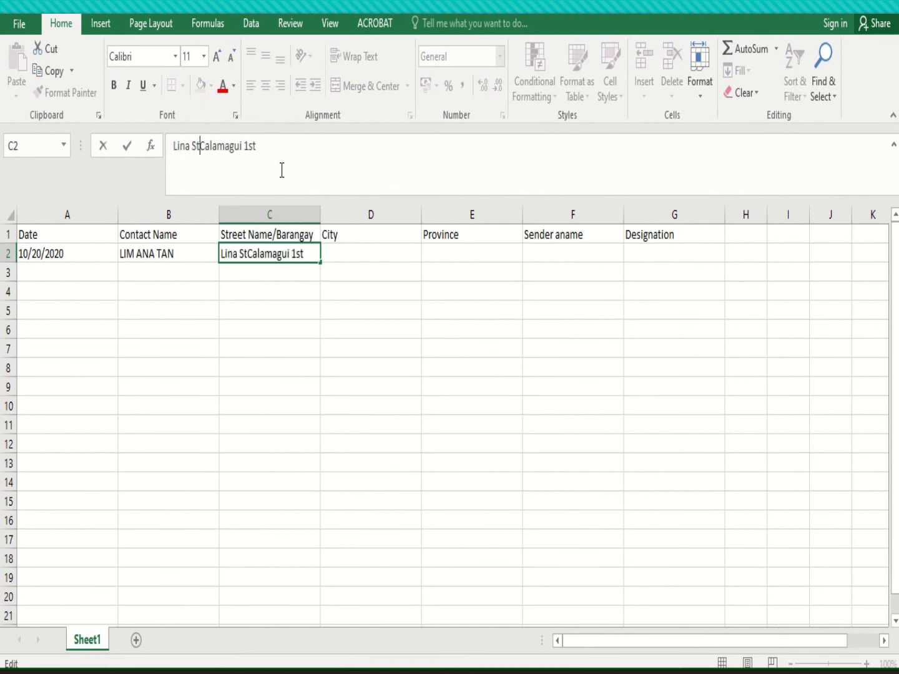
text(,)
key(Return)
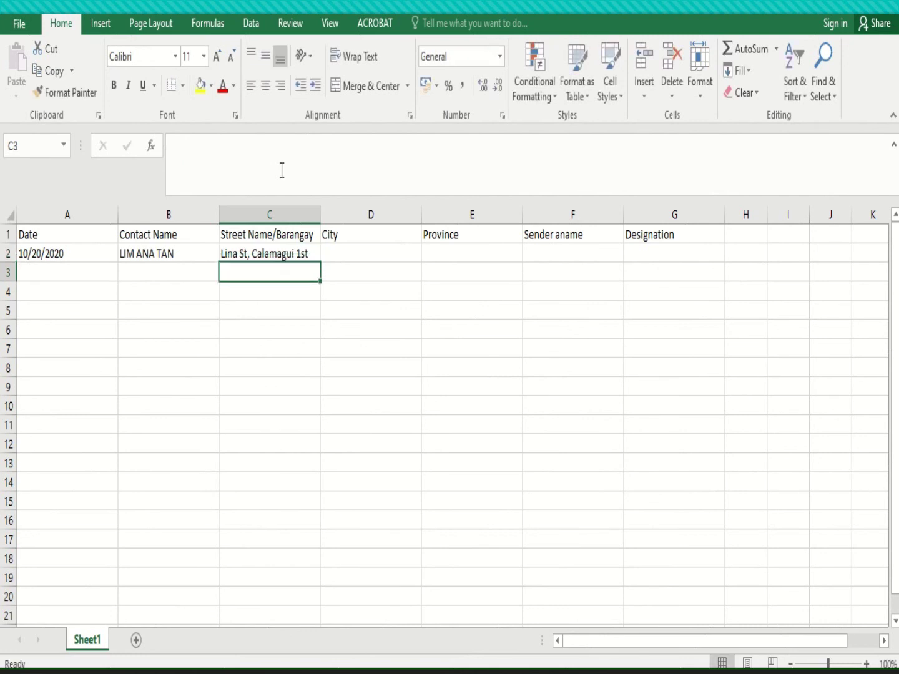
Fill in the contact's city in D2 and province in E2
key(Up)
key(Right)
click(282, 171)
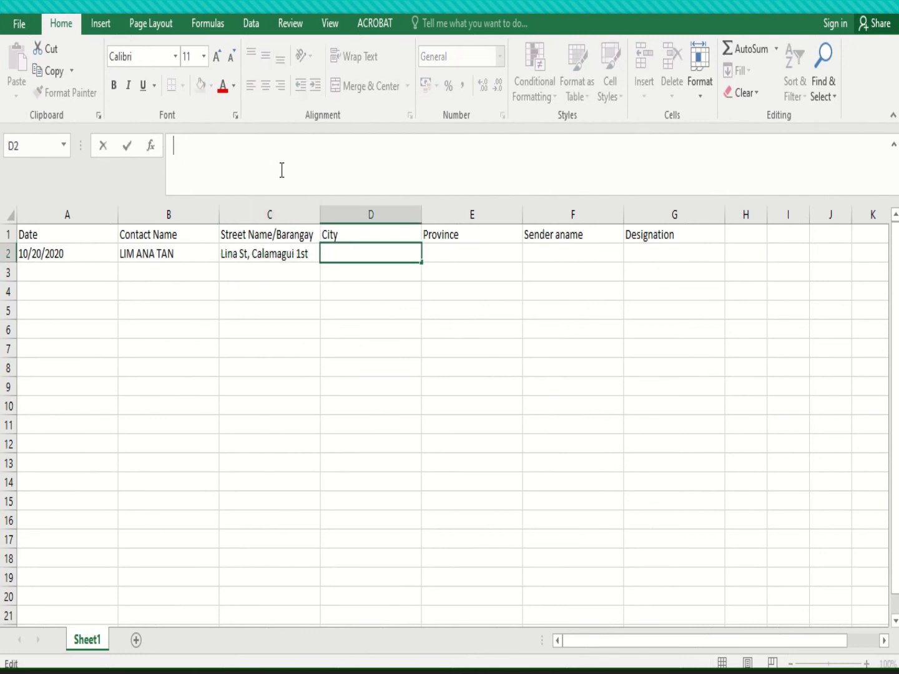
text(City of Ilagan)
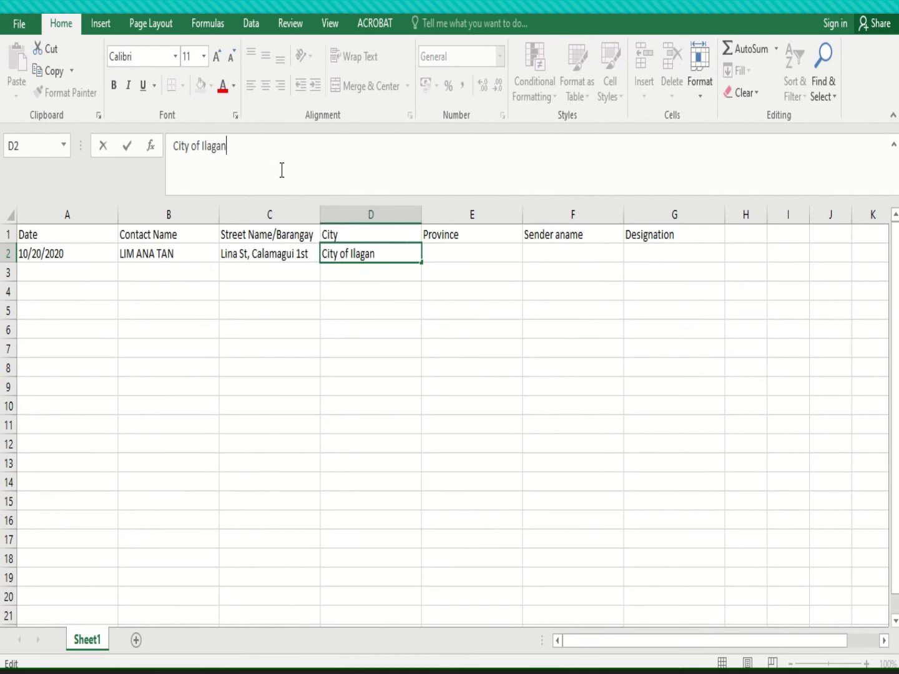
key(Tab)
text(Isabe)
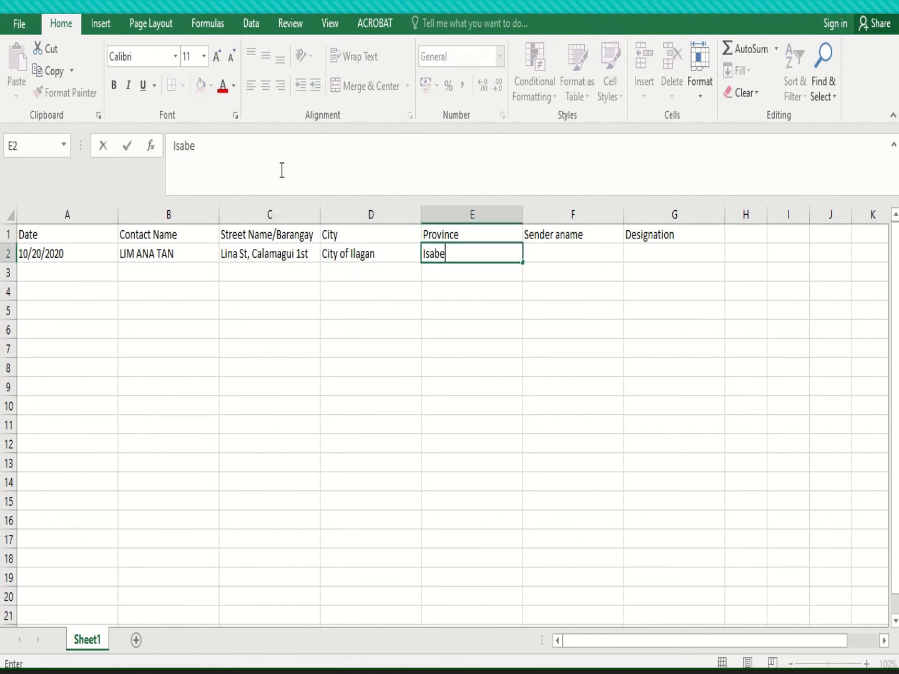
text(la)
key(Tab)
Correct the F1 heading to 'Sender name' and enter the sender's name in F2
key(Up)
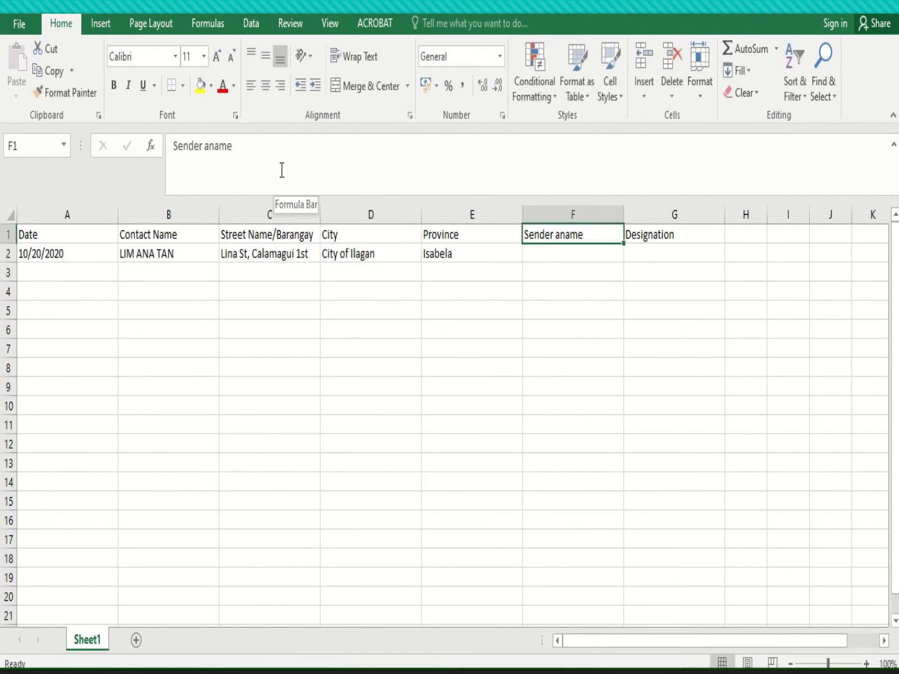
click(209, 148)
key(BackSpace)
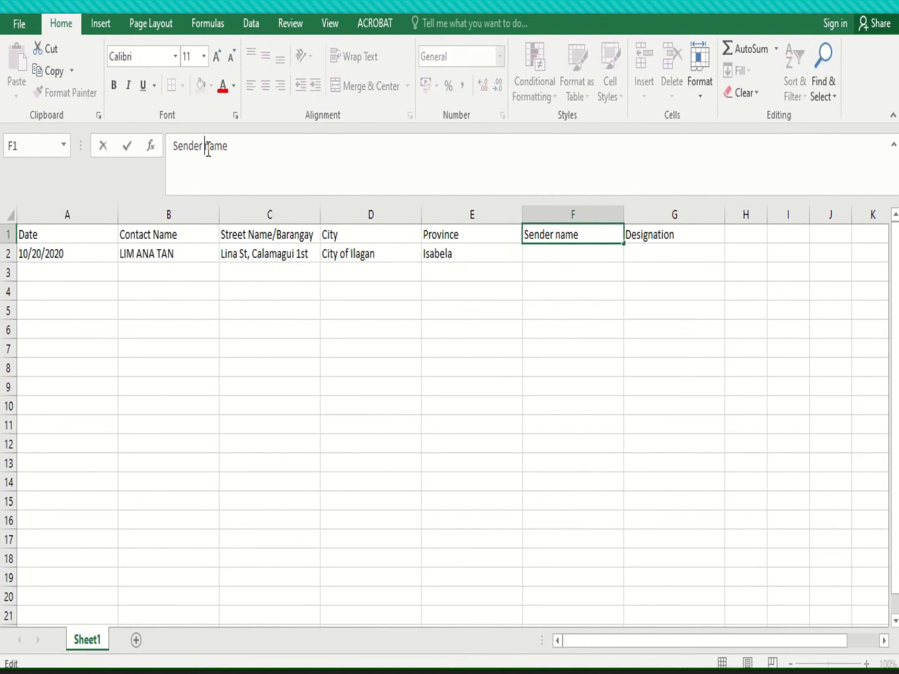
key(Return)
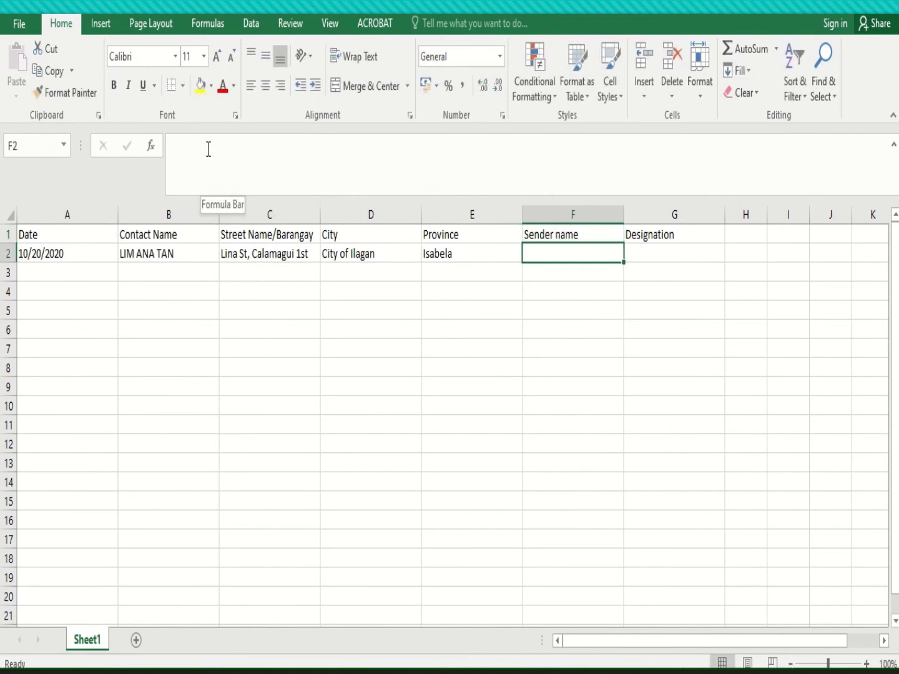
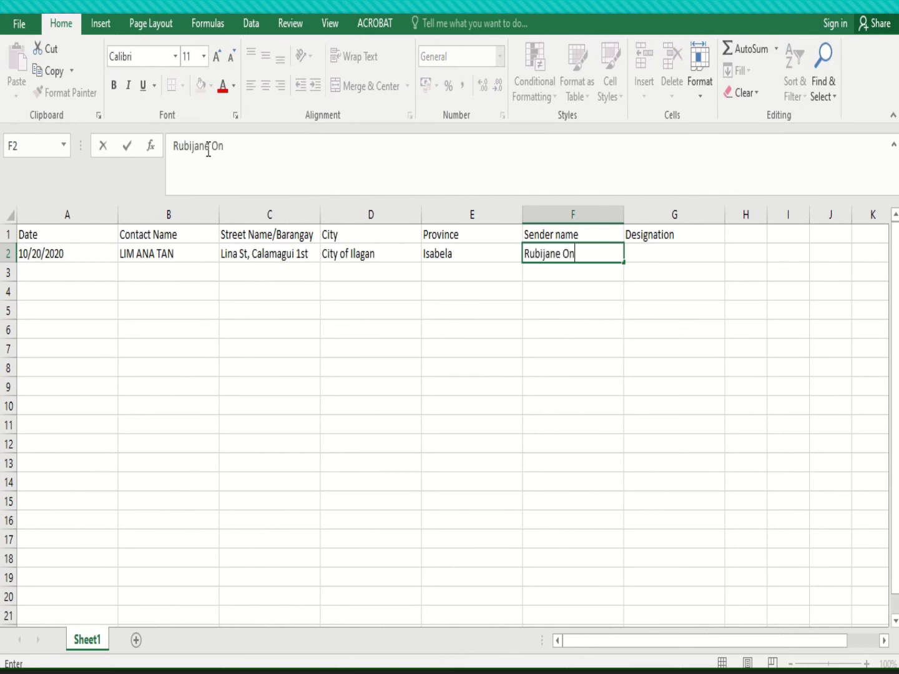
key(Tab)
Enter 'Manager' as the designation in G2 with a capital M
text(Na)
key(BackSpace)
key(BackSpace)
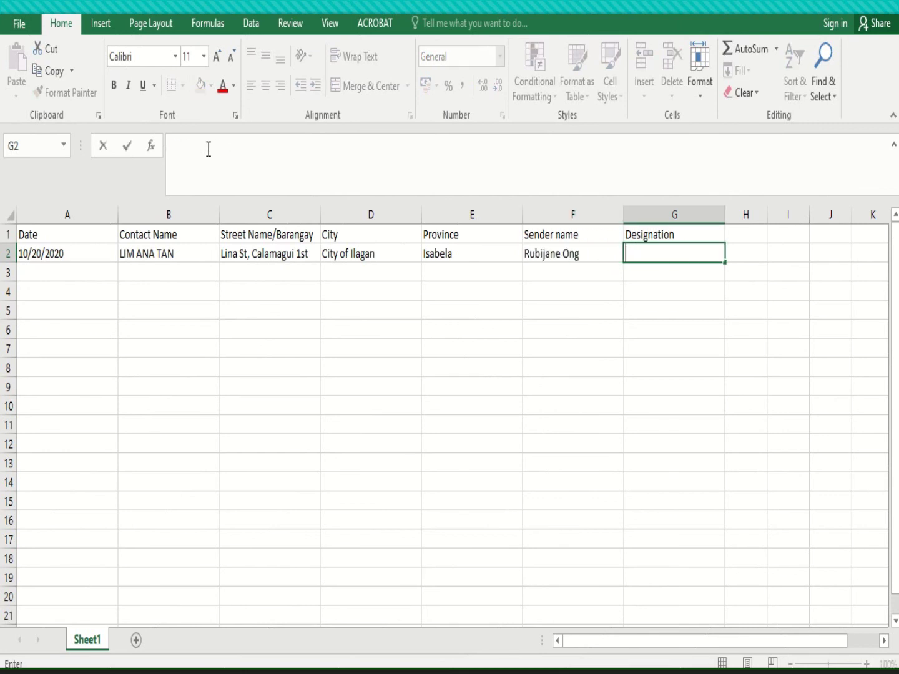
text(manager)
key(Return)
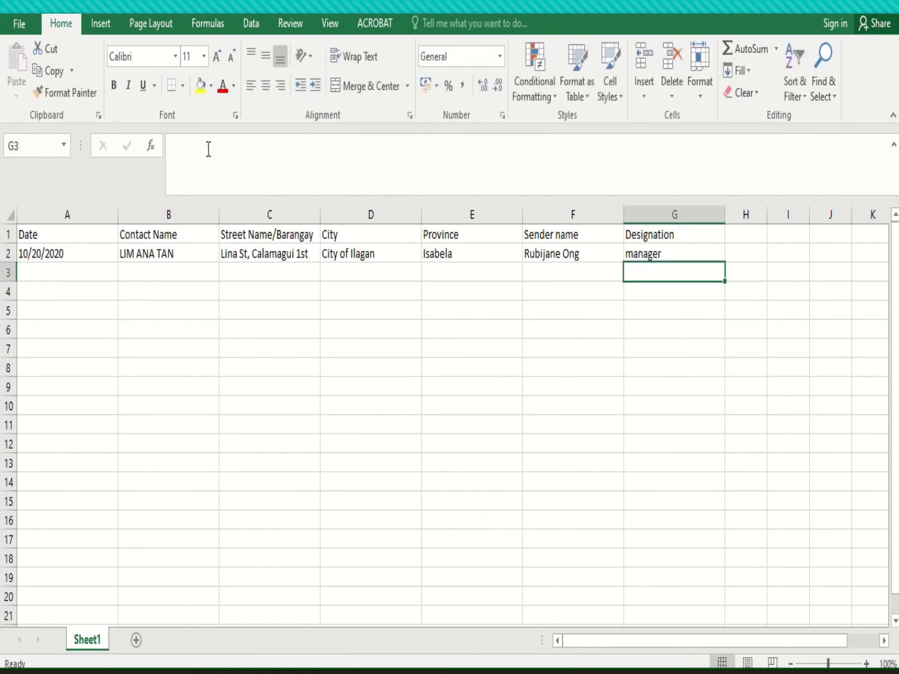
key(Up)
click(182, 145)
key(BackSpace)
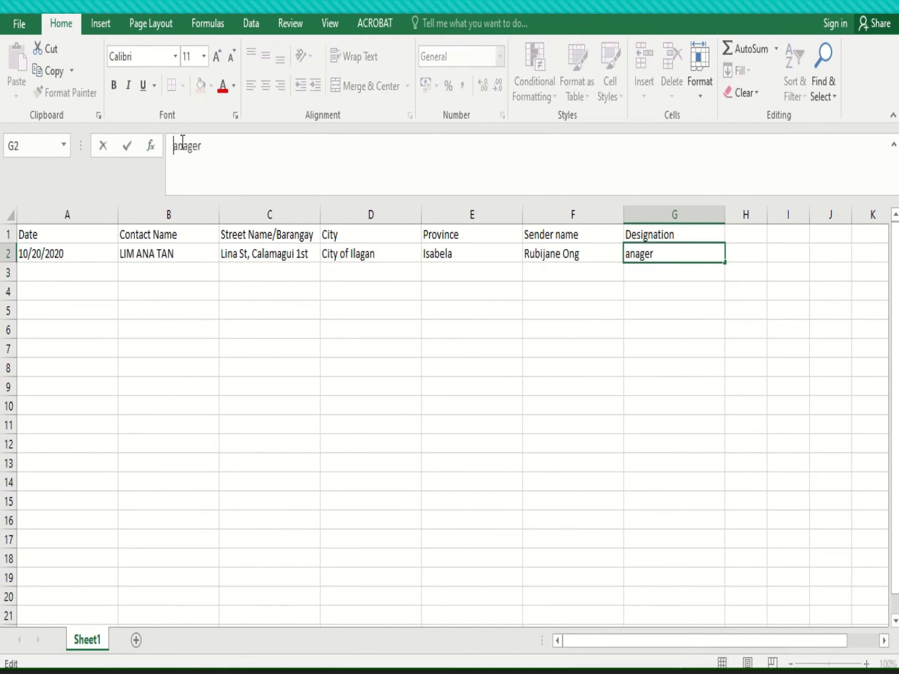
text(M)
key(Return)
Review the row 2 record and the row 1 headings cell by cell
key(Left)
key(Left)
key(Left)
key(Left)
key(Left)
key(Left)
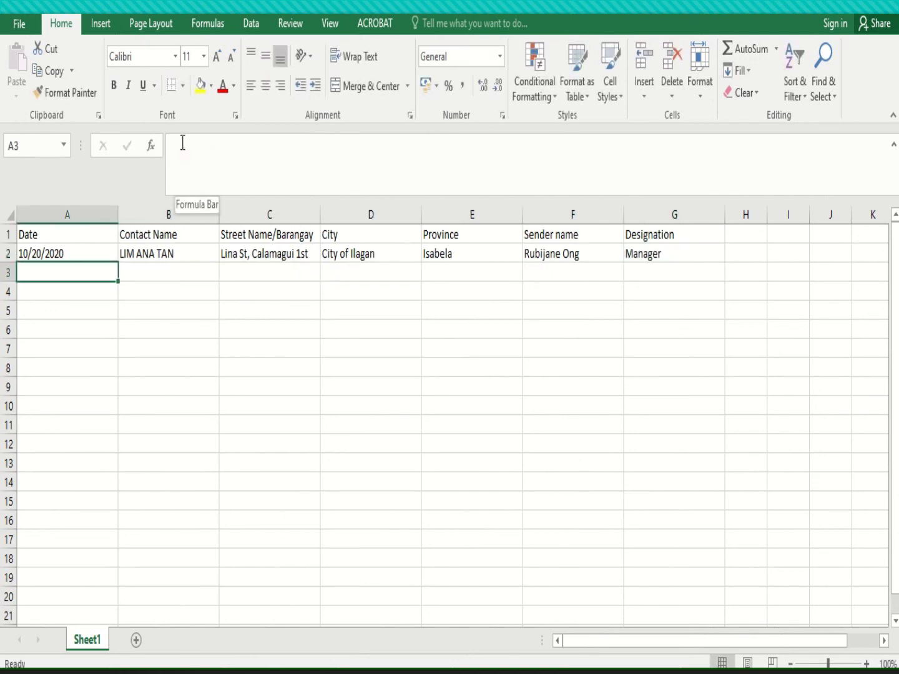
key(Up)
key(Down)
key(Up)
key(Right)
key(Left)
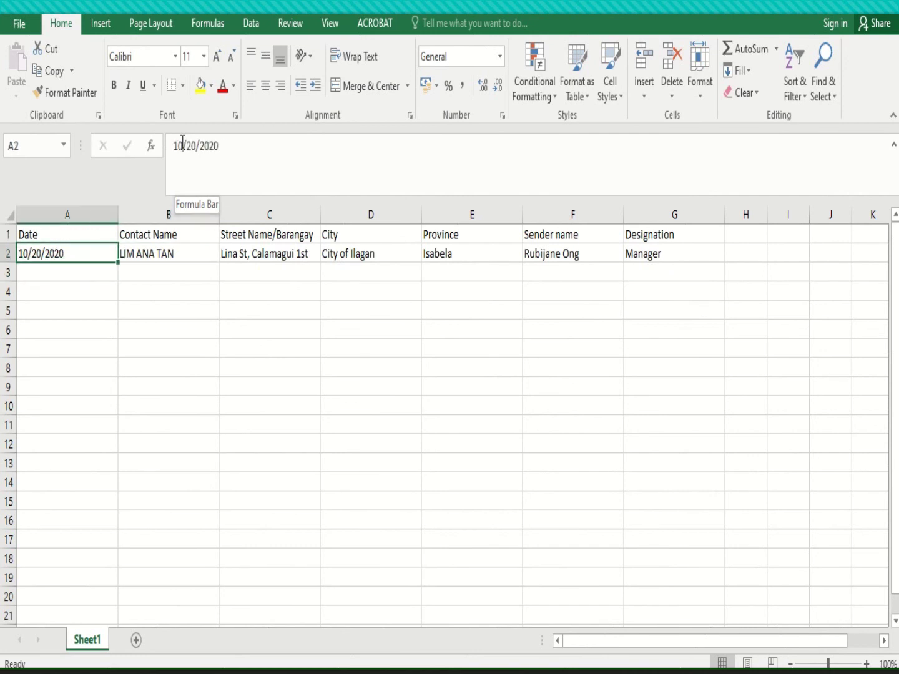
key(Down)
key(Up)
key(Down)
key(Up)
key(Up)
key(Right)
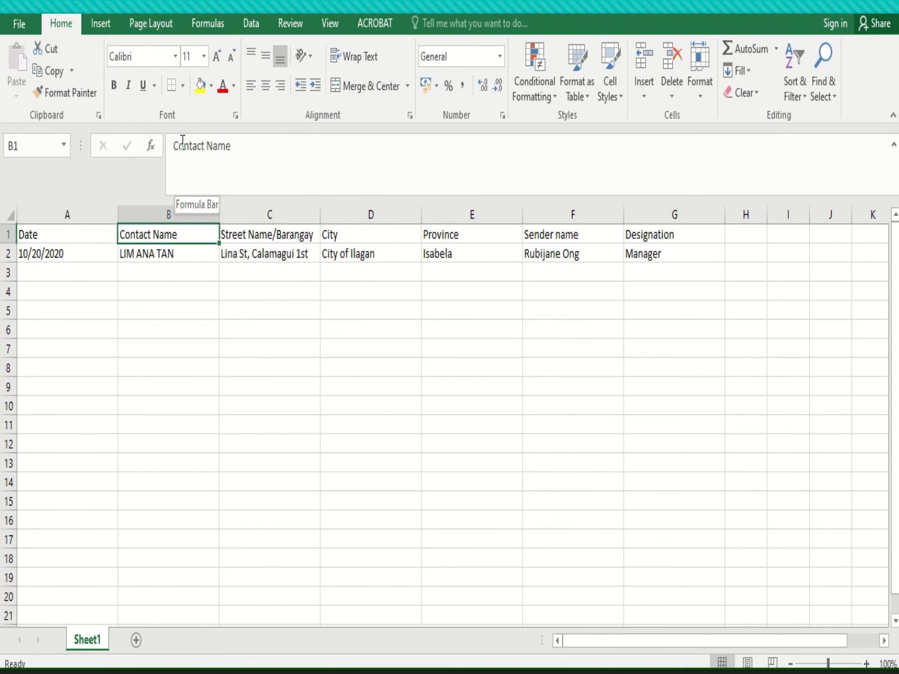
key(Left)
key(Right)
key(Right)
key(Left)
key(Left)
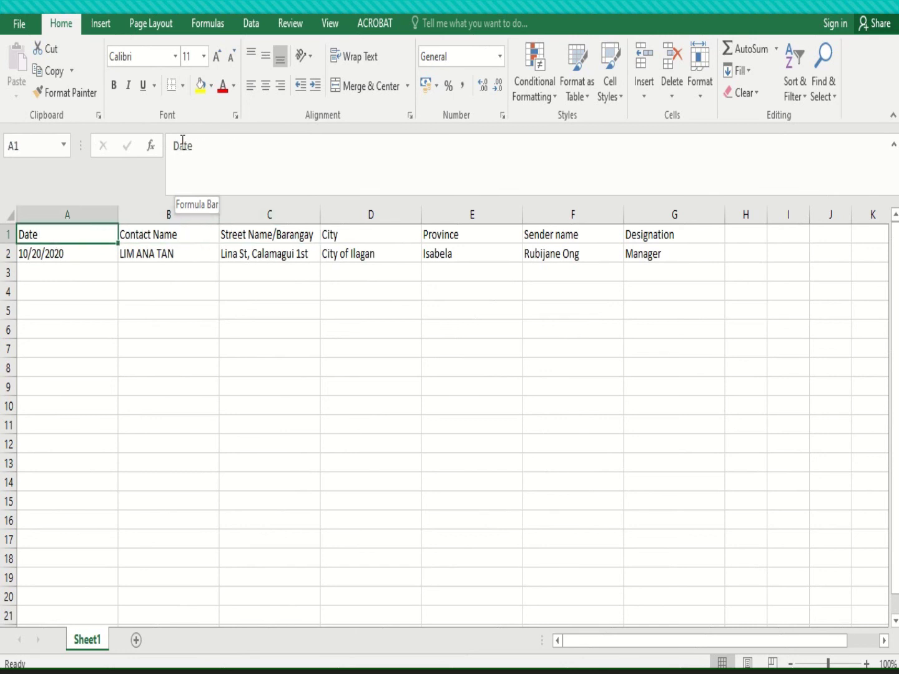
key(Right)
key(Right)
key(Left)
key(Left)
key(Down)
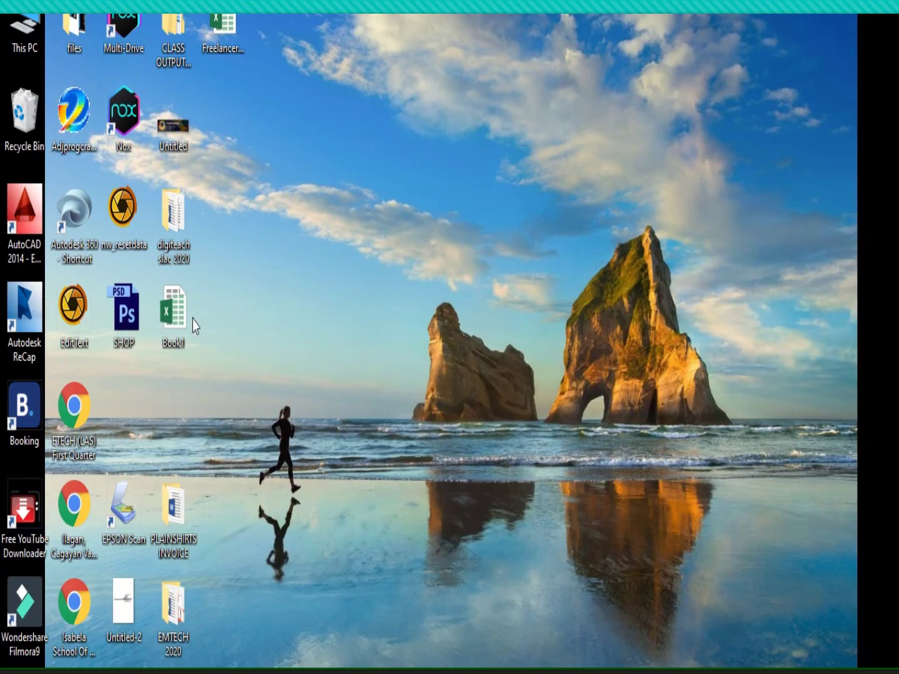
Copy the recipient records A2:G26 from Book1 and return to the new sheet at A3
double_click(194, 325)
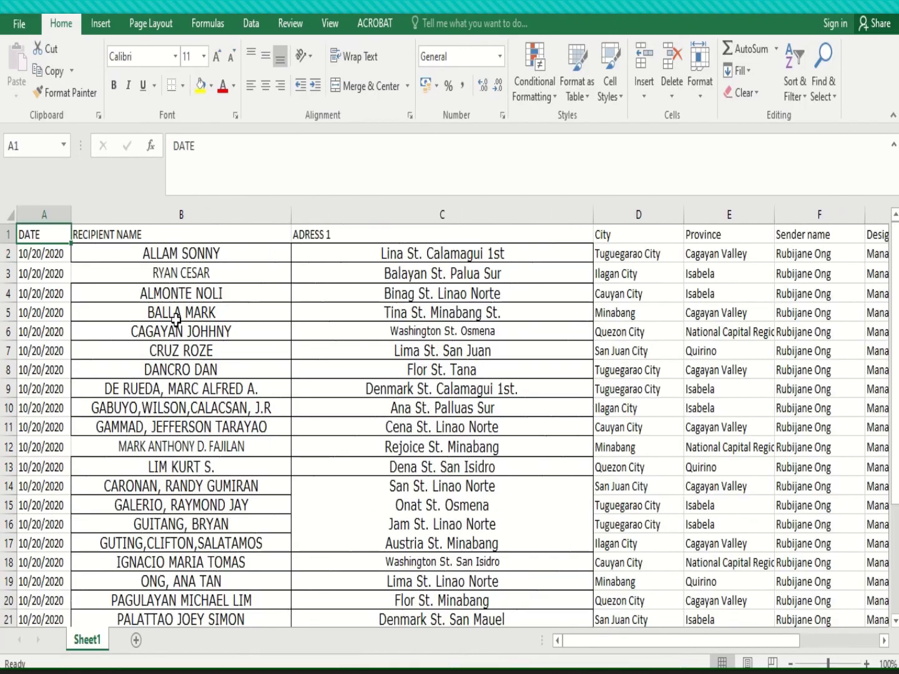
click(66, 254)
drag(65, 254, 642, 570)
key(ctrl+c)
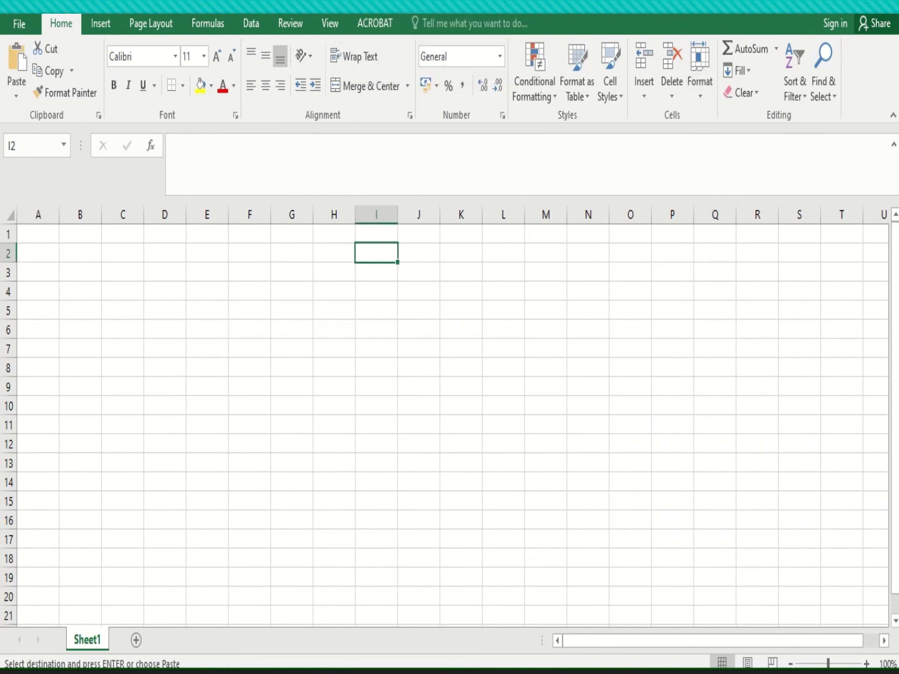
mouse_move(677, 588)
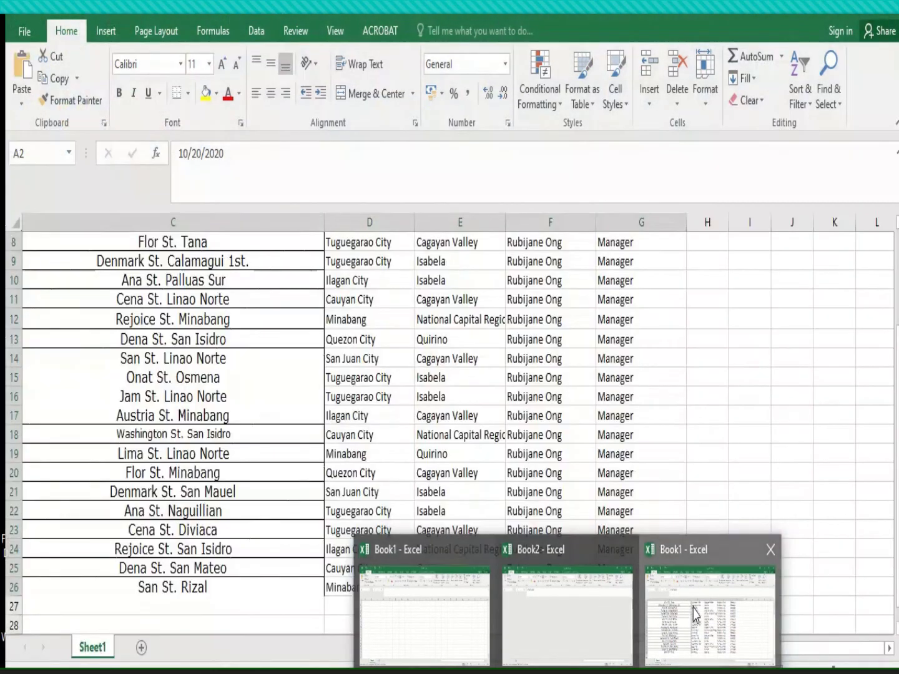
click(696, 603)
mouse_move(552, 612)
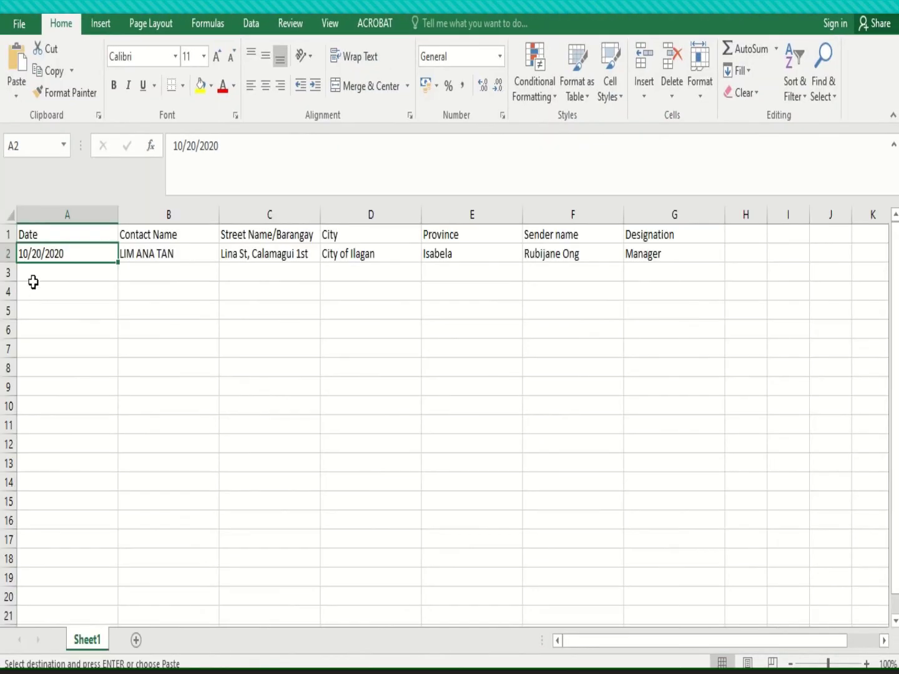
click(32, 273)
Paste the recipient rows at A3 and readjust the widths of columns A–G
key(ctrl+v)
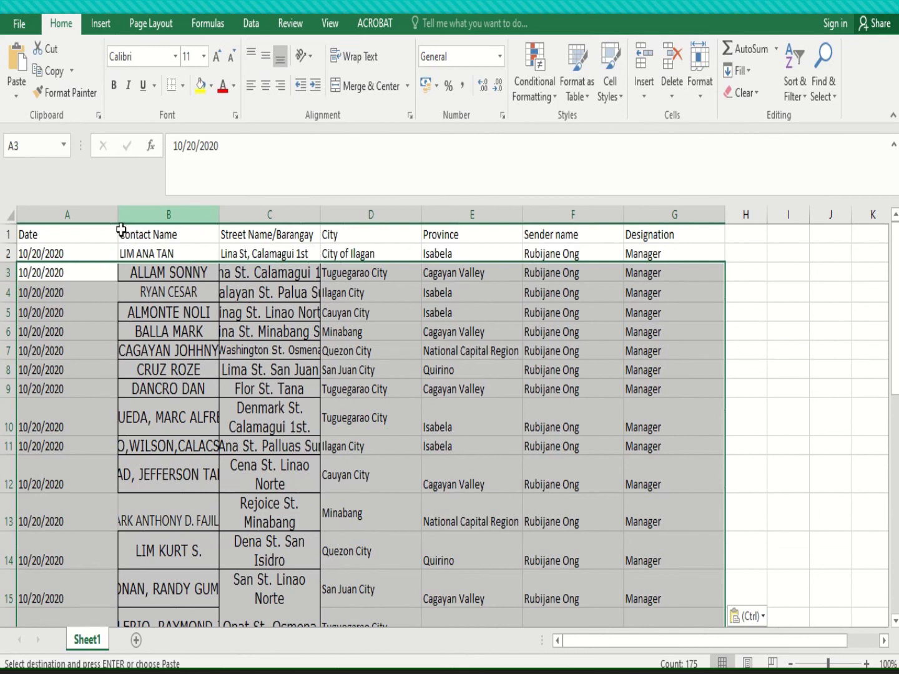
drag(64, 216, 644, 218)
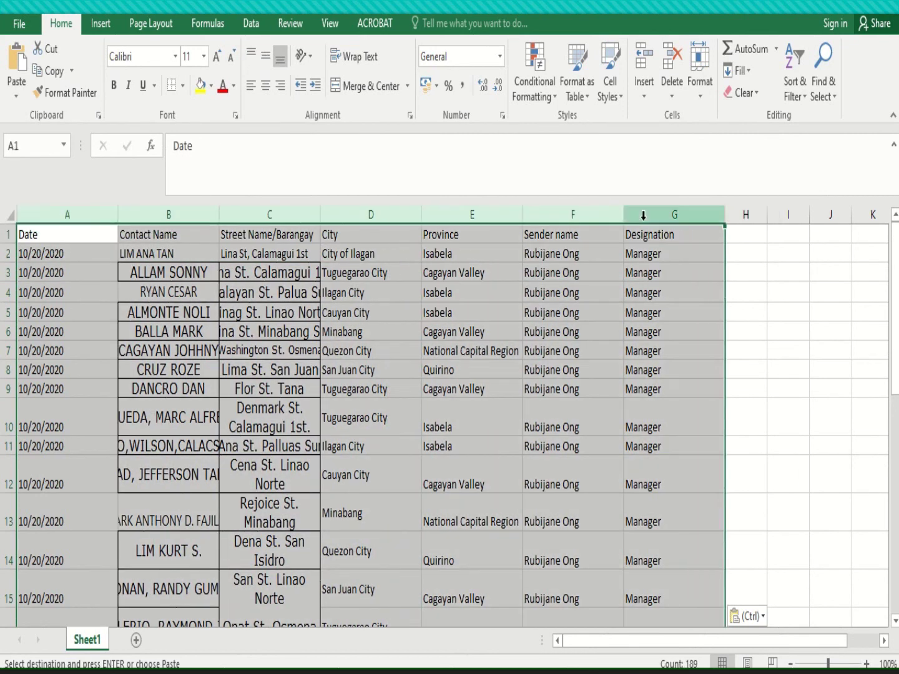
drag(726, 218, 780, 228)
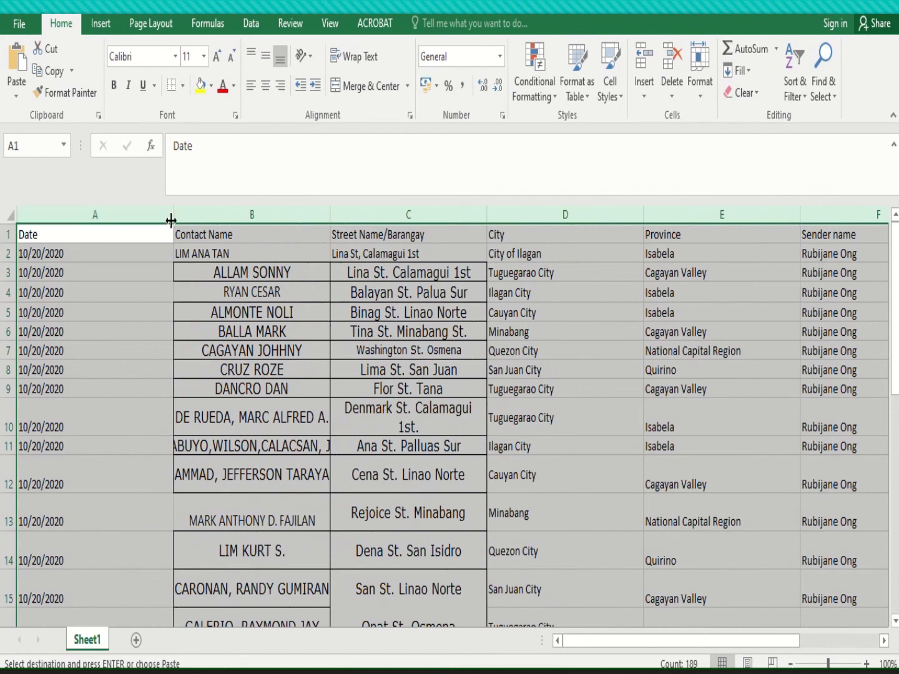
drag(172, 218, 75, 240)
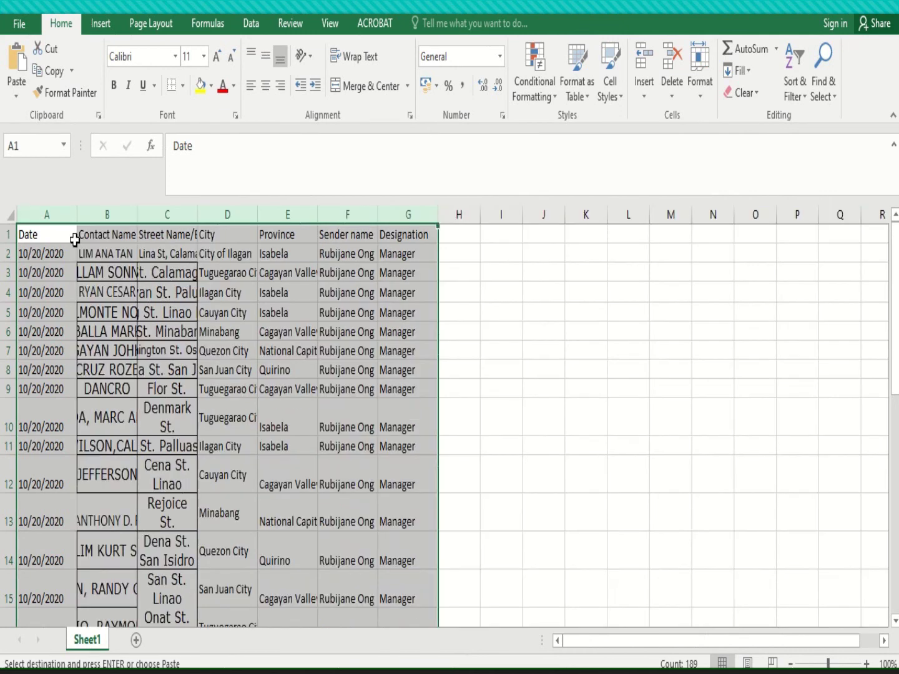
click(119, 216)
drag(119, 215, 515, 228)
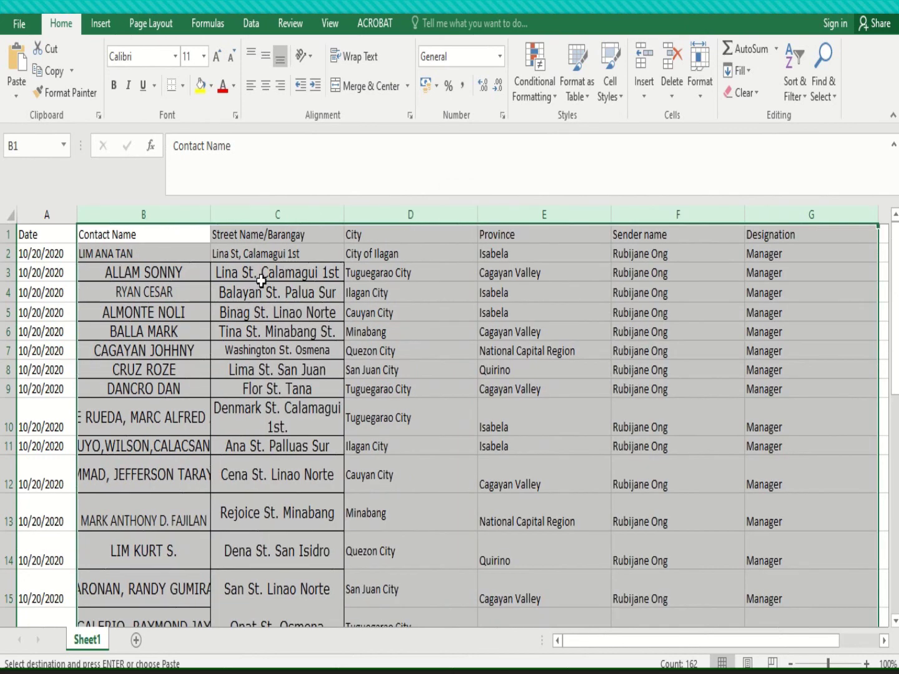
click(262, 283)
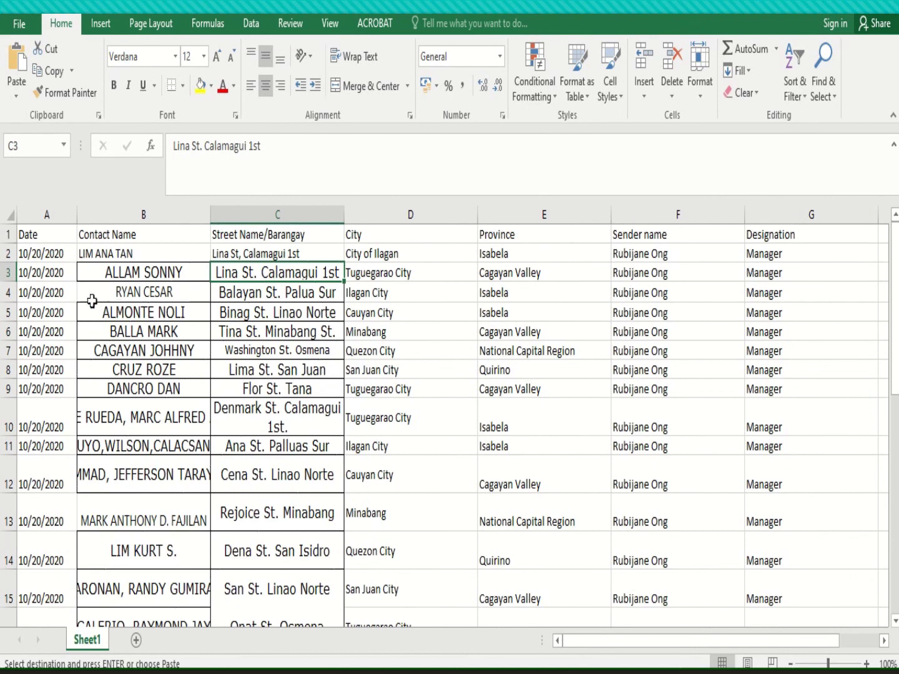
Apply No Border to the pasted recipient rows
click(11, 275)
drag(11, 275, 681, 568)
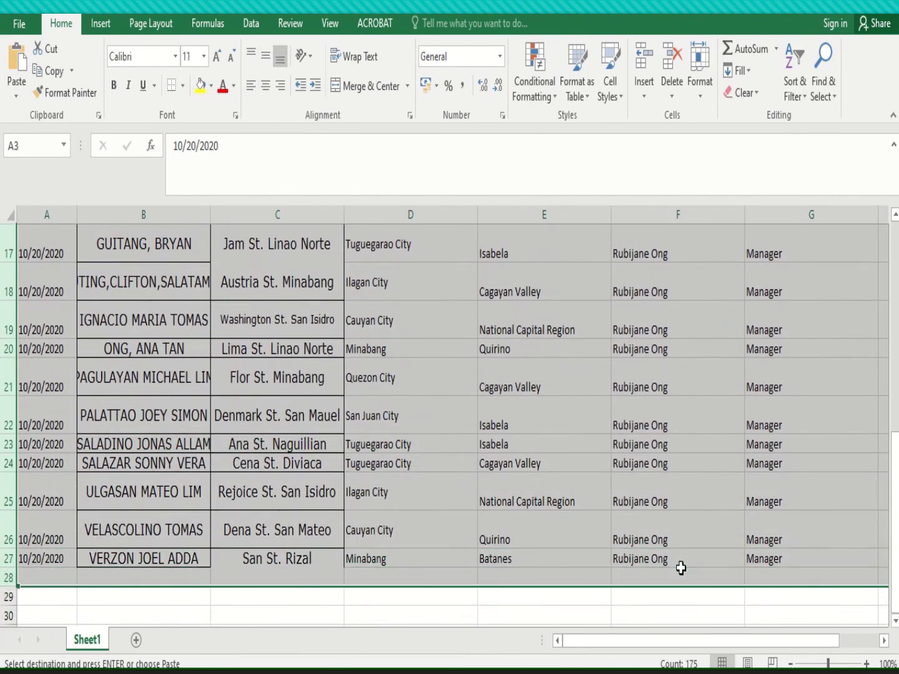
click(183, 85)
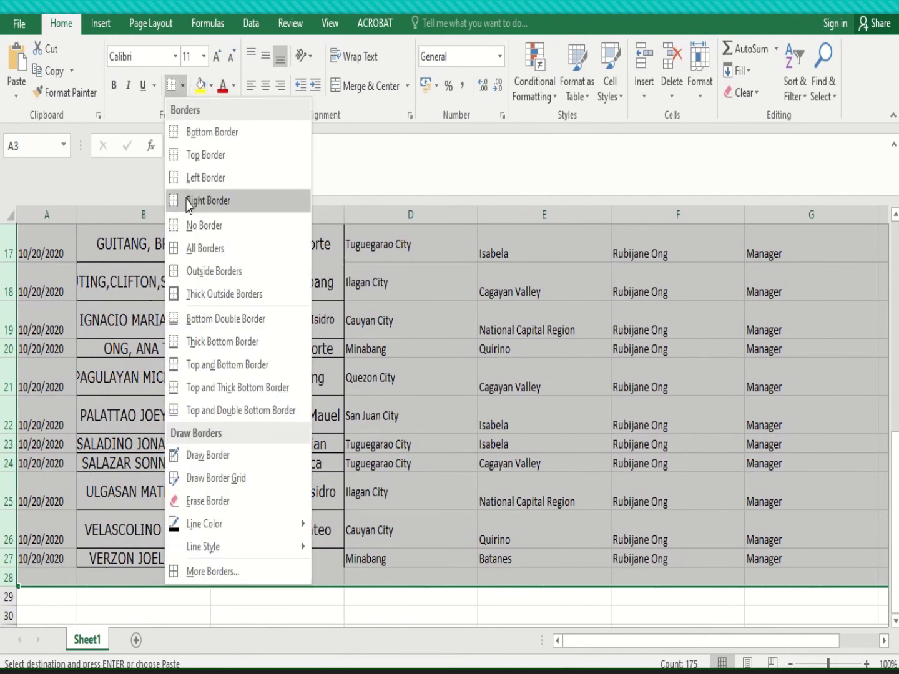
click(188, 224)
scroll(131, 408, up, 5)
click(132, 407)
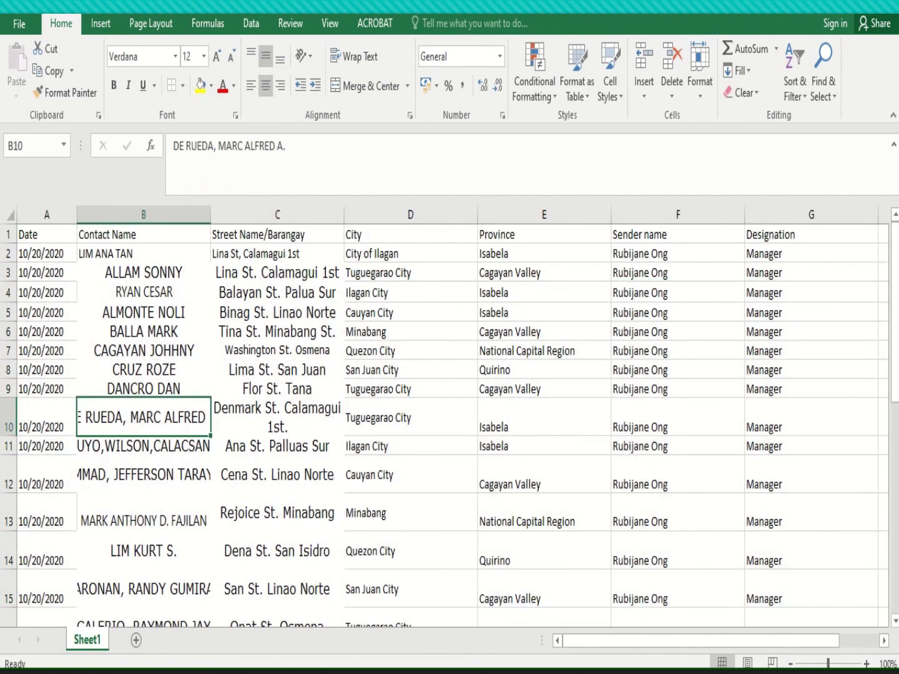
Save the workbook to the Desktop as 'mail merge data'
click(20, 25)
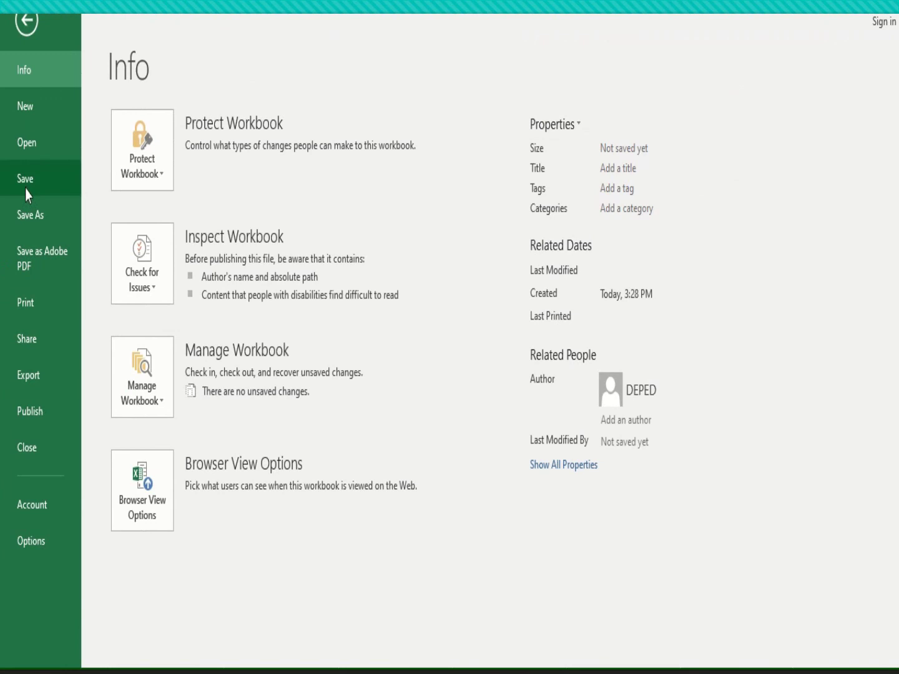
click(25, 189)
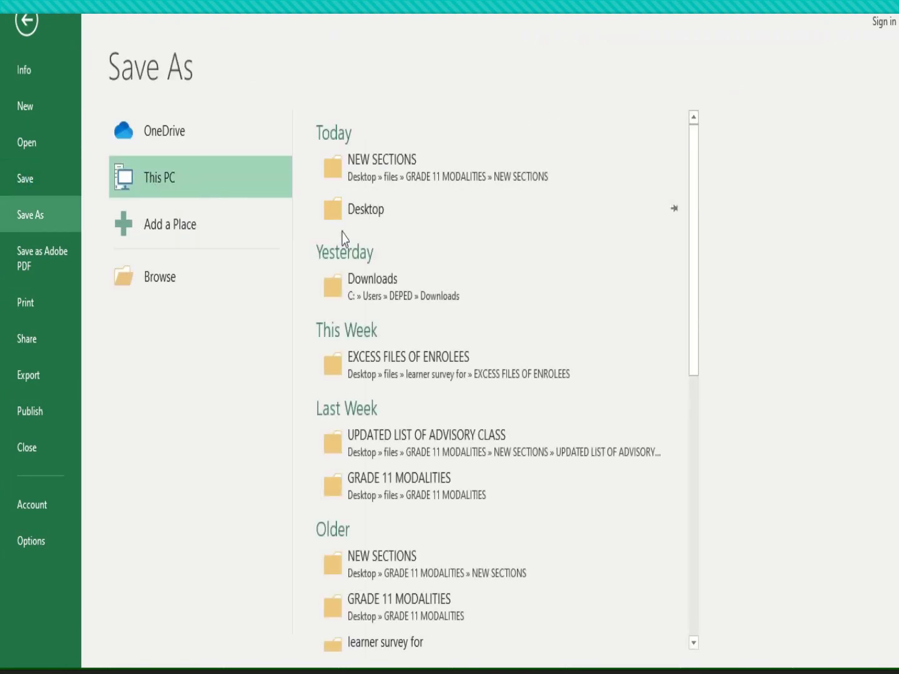
click(388, 213)
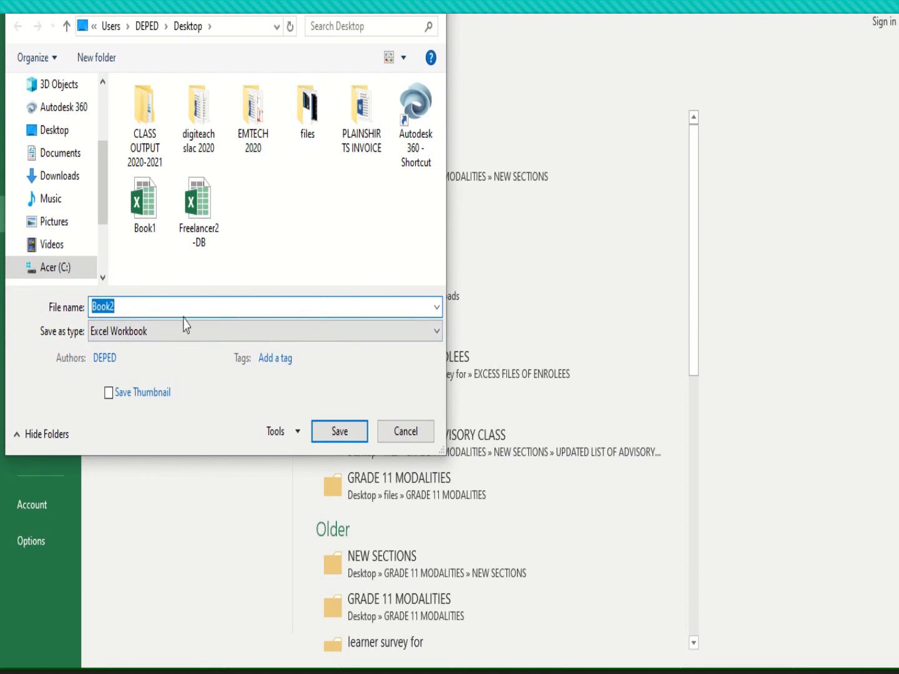
text(mail merge)
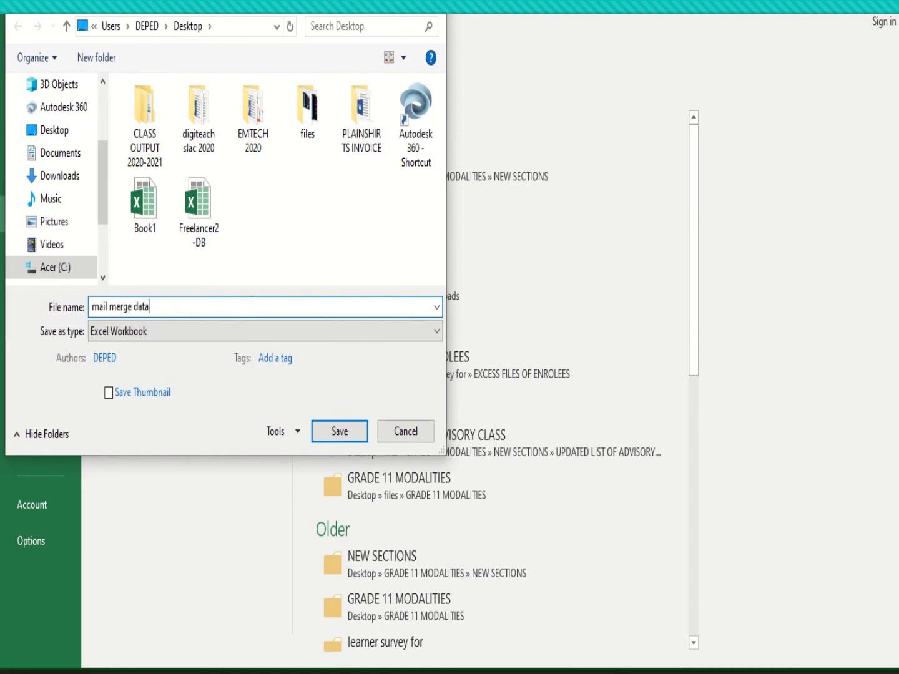
text( data)
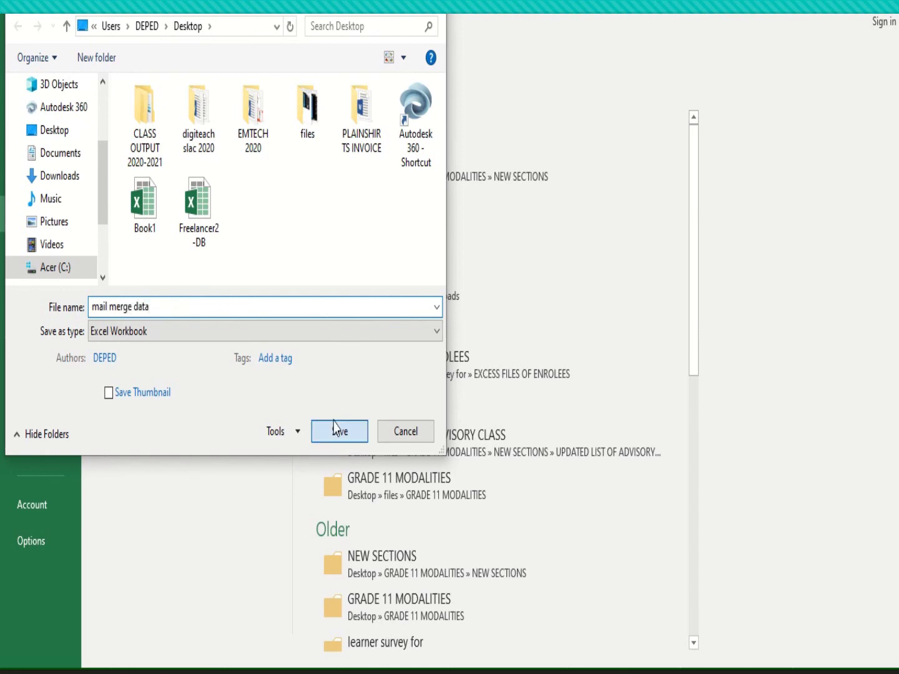